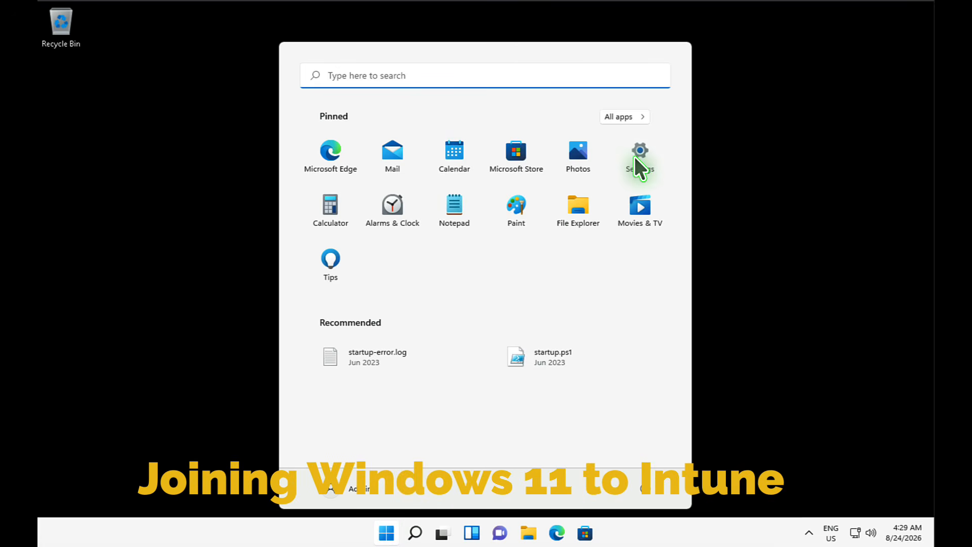
# - Go to Settings > Accounts > Access work or school and start connecting a work account
pyautogui.click(633, 161)
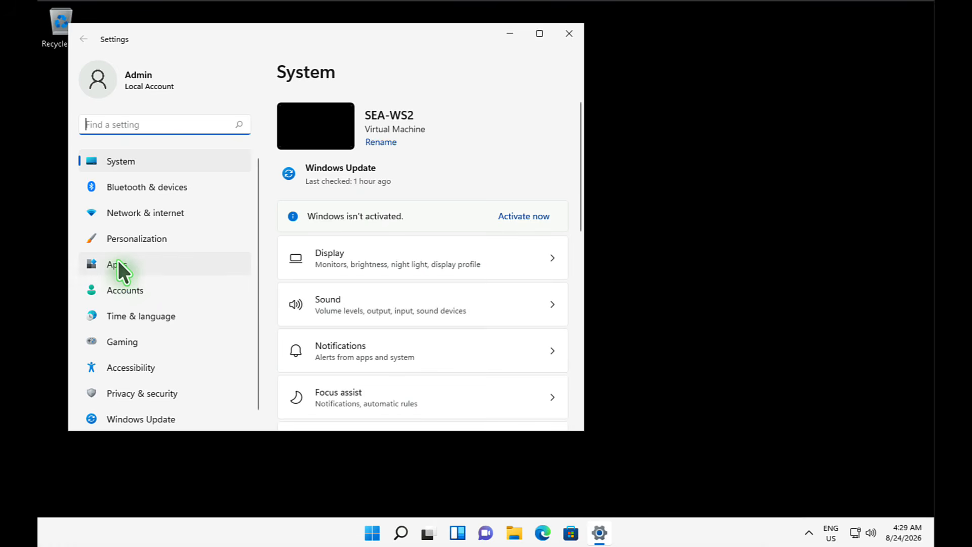
pyautogui.click(129, 292)
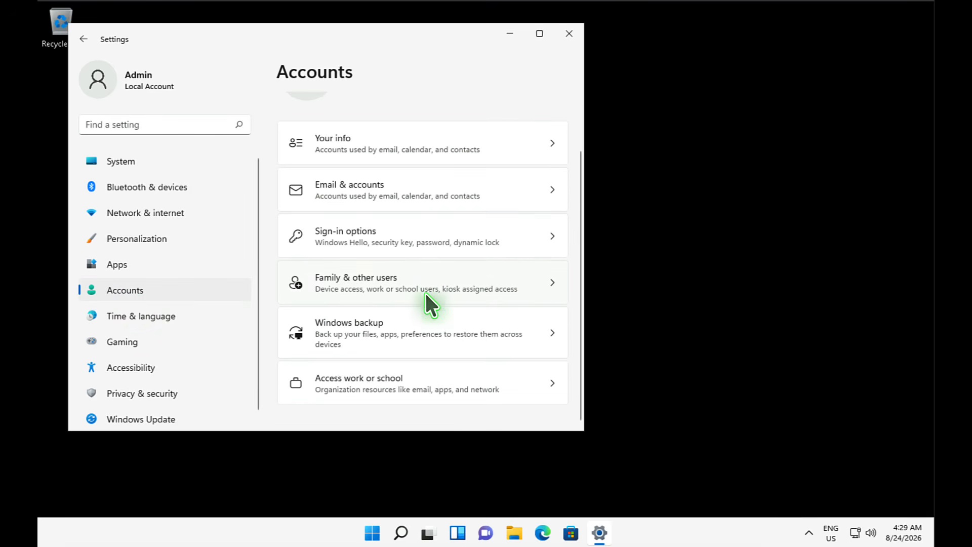
pyautogui.click(368, 385)
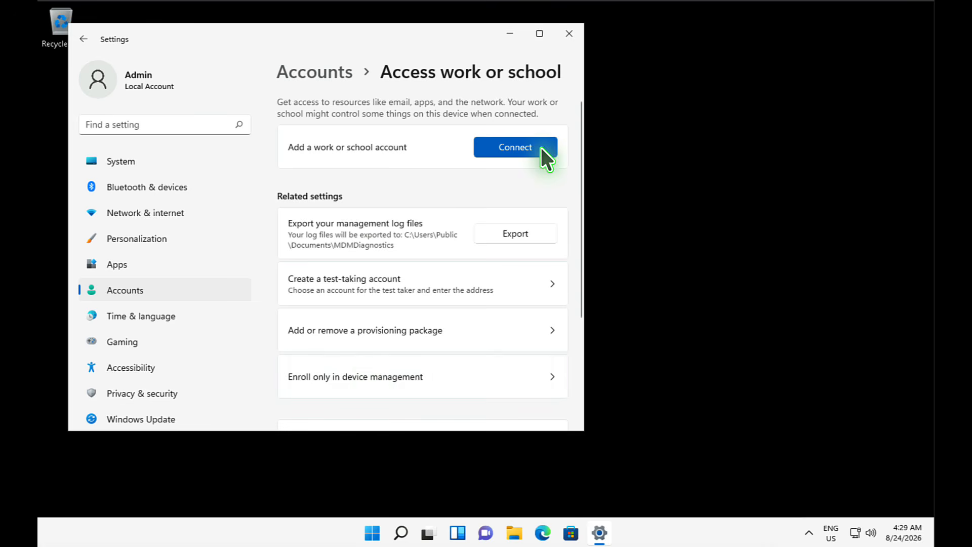
pyautogui.click(497, 149)
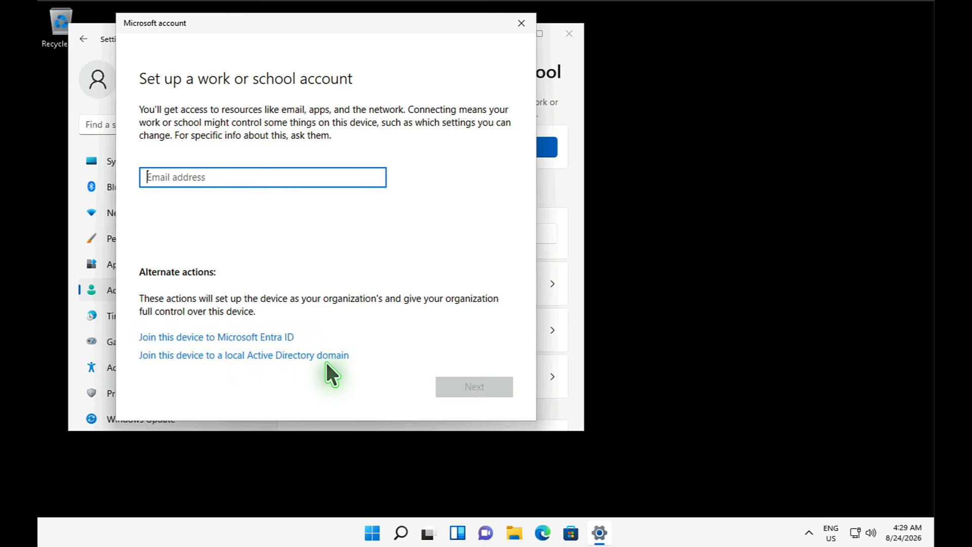
# - Choose to join the device to Microsoft Entra ID and enter the work account e-mail
pyautogui.click(223, 336)
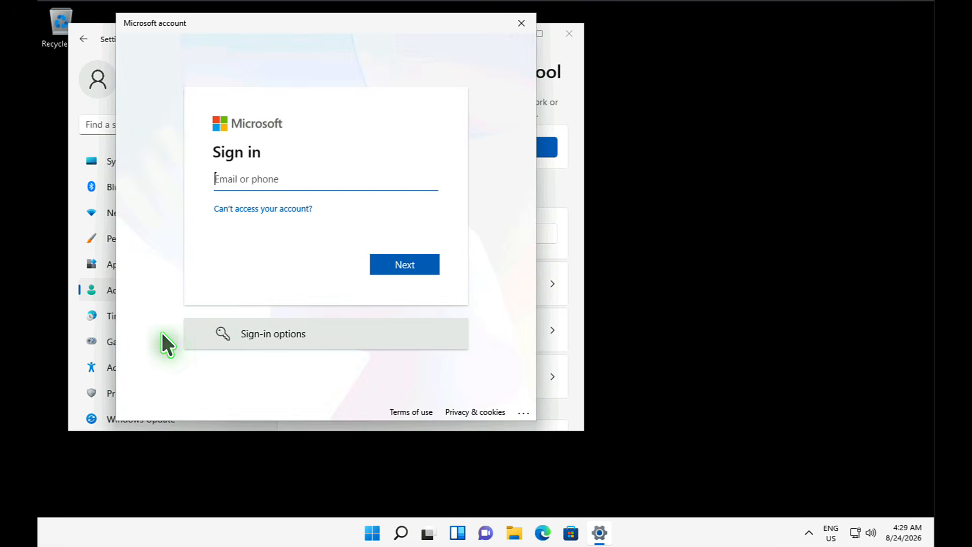
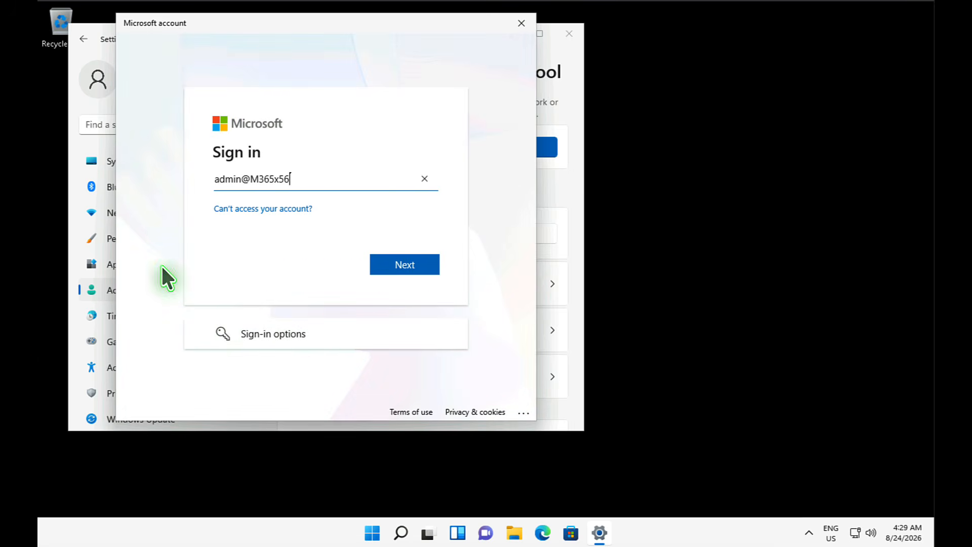
pyautogui.moveTo(239, 178); pyautogui.dragTo(171, 173)
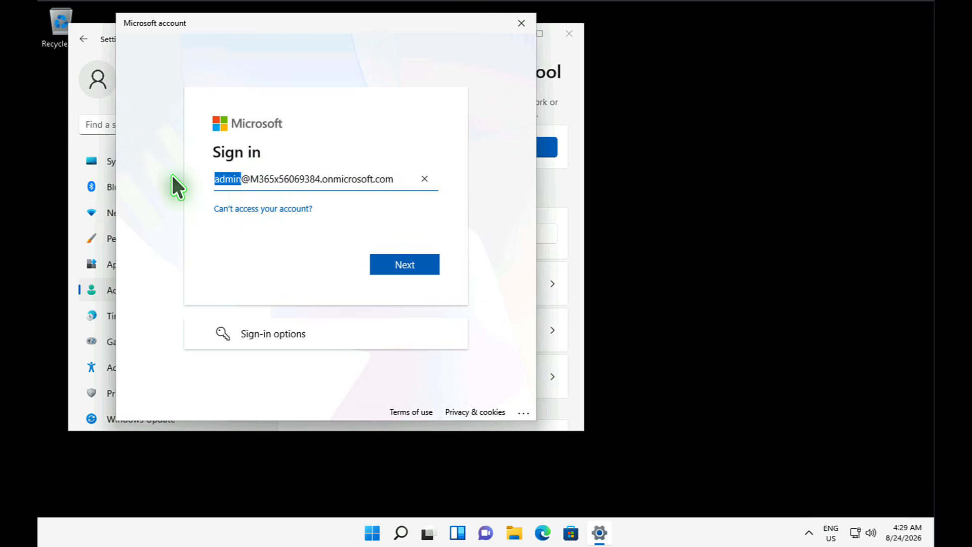
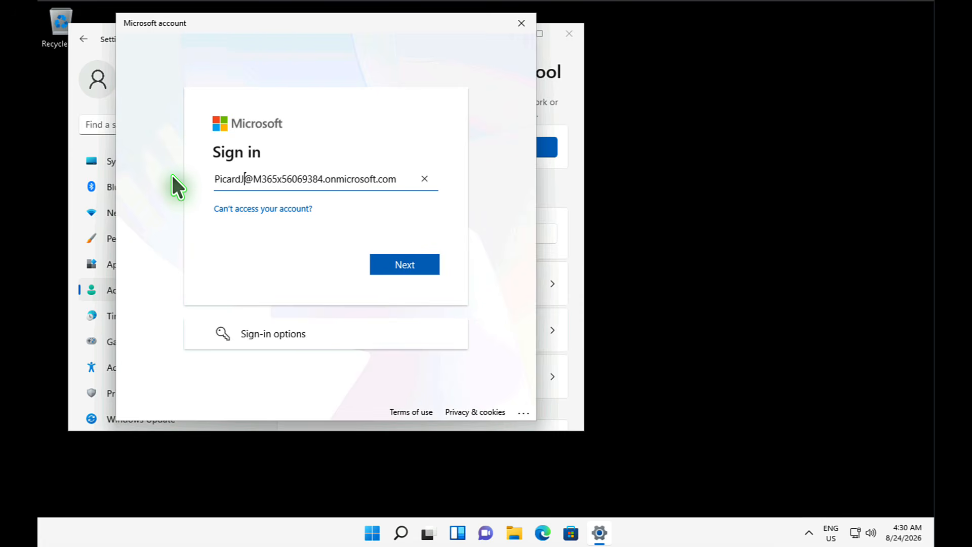
pyautogui.click(421, 264)
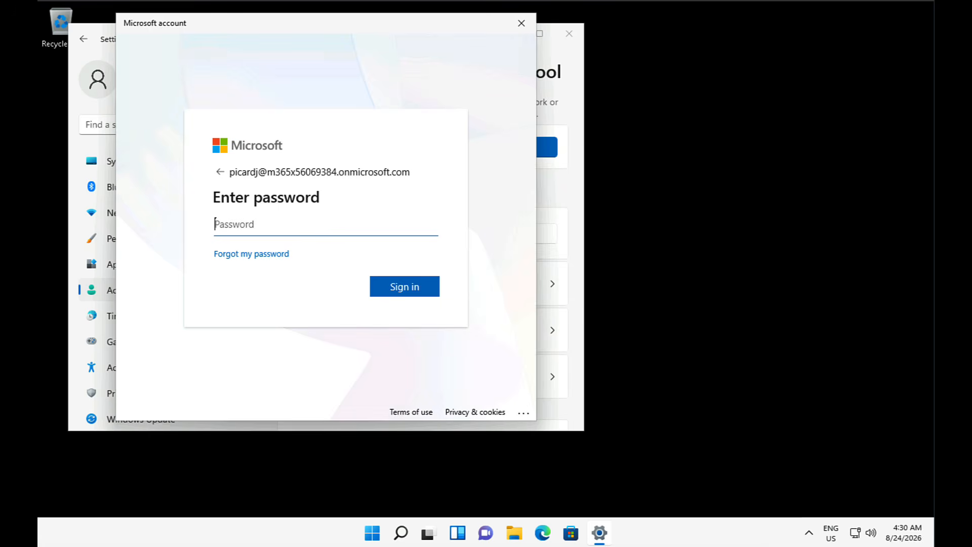
# - Sign in with the work account password and confirm joining the Contoso organisation
pyautogui.write('••••••••••••••••••••••••••••••')
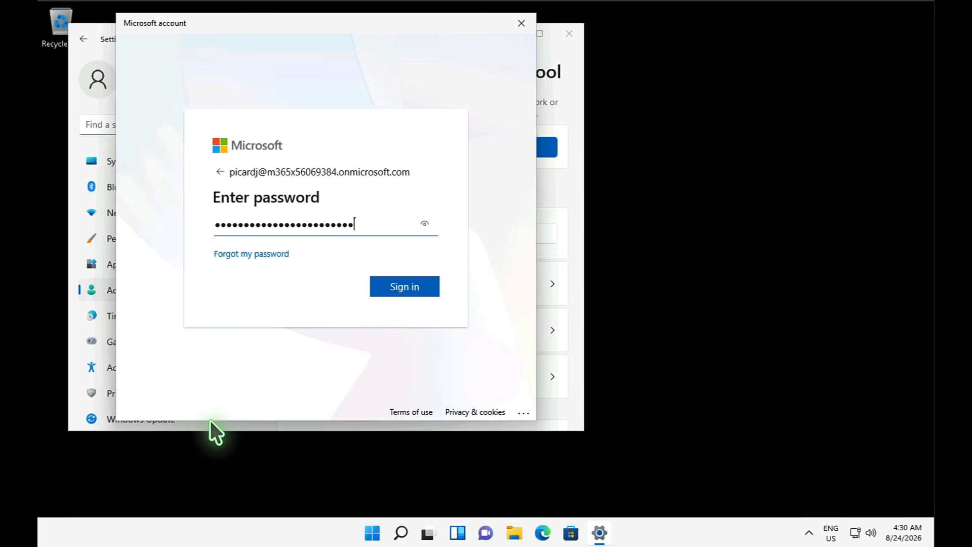
pyautogui.click(403, 285)
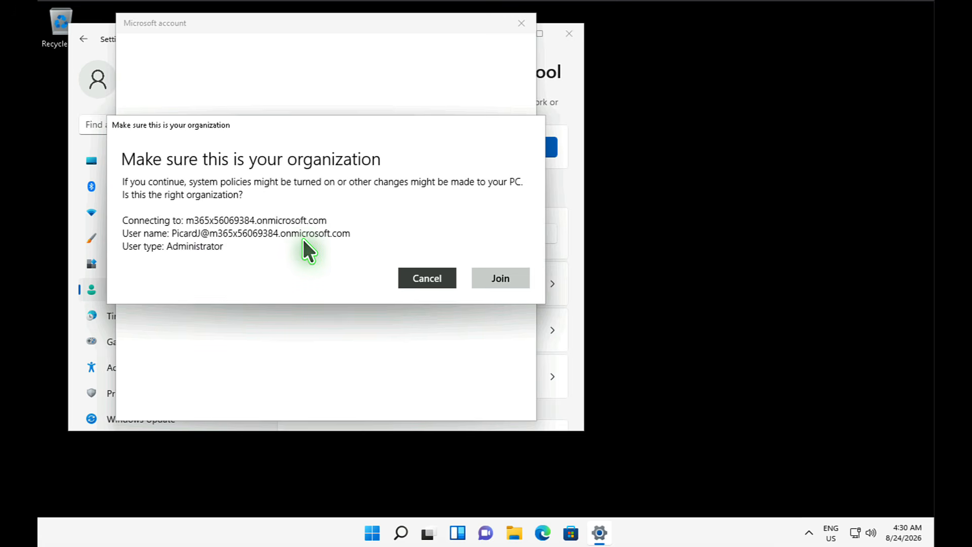
pyautogui.click(500, 278)
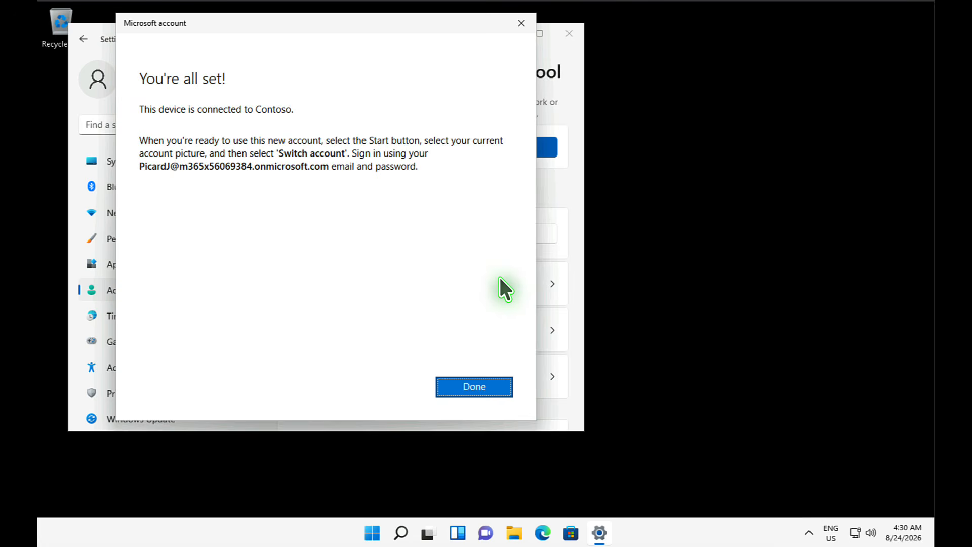
pyautogui.click(486, 389)
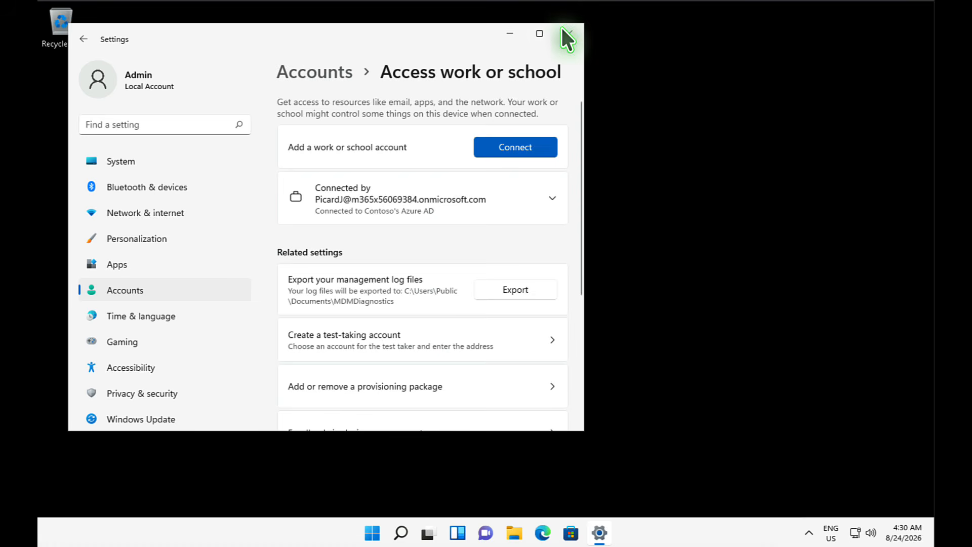
# - Close Settings, restart Windows from the Start menu, and sign in with the work account password
pyautogui.click(576, 34)
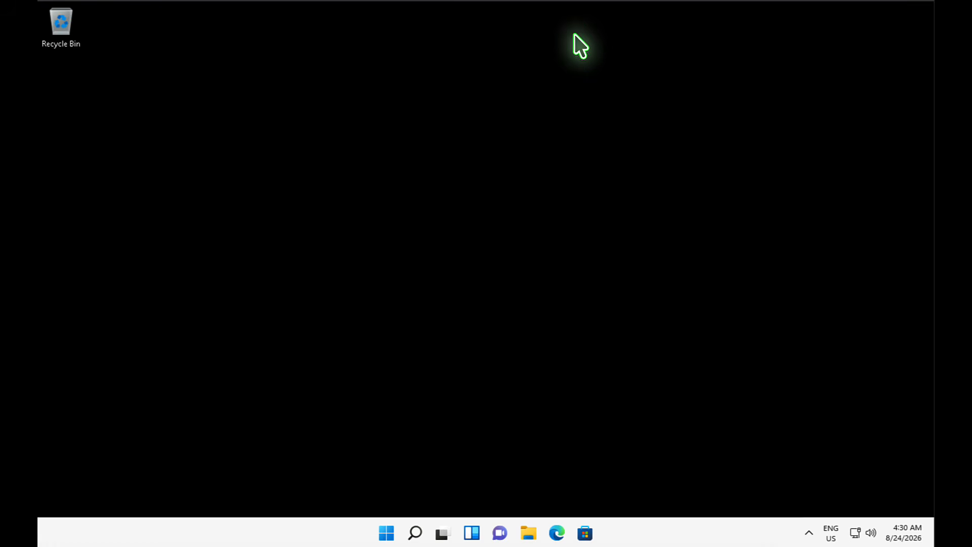
pyautogui.rightClick(385, 538)
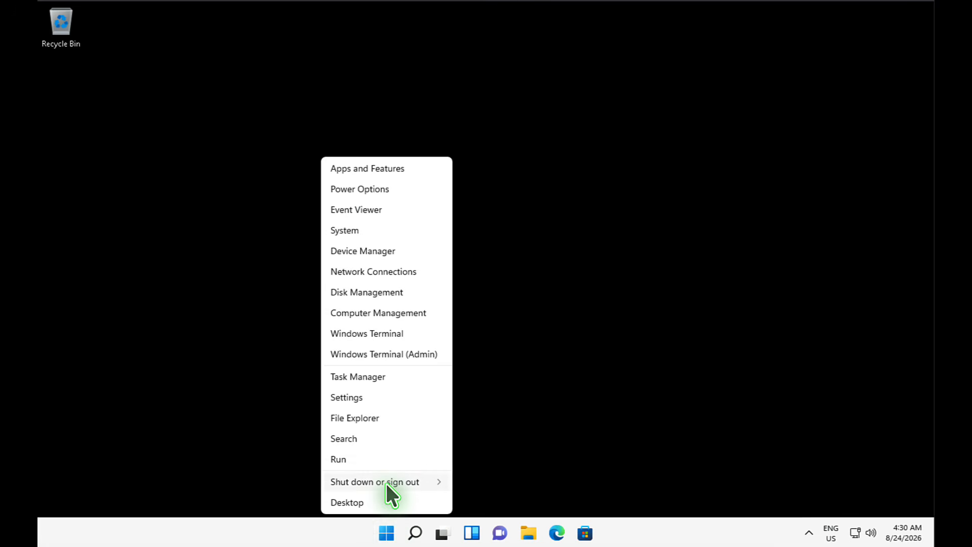
pyautogui.moveTo(385, 482)
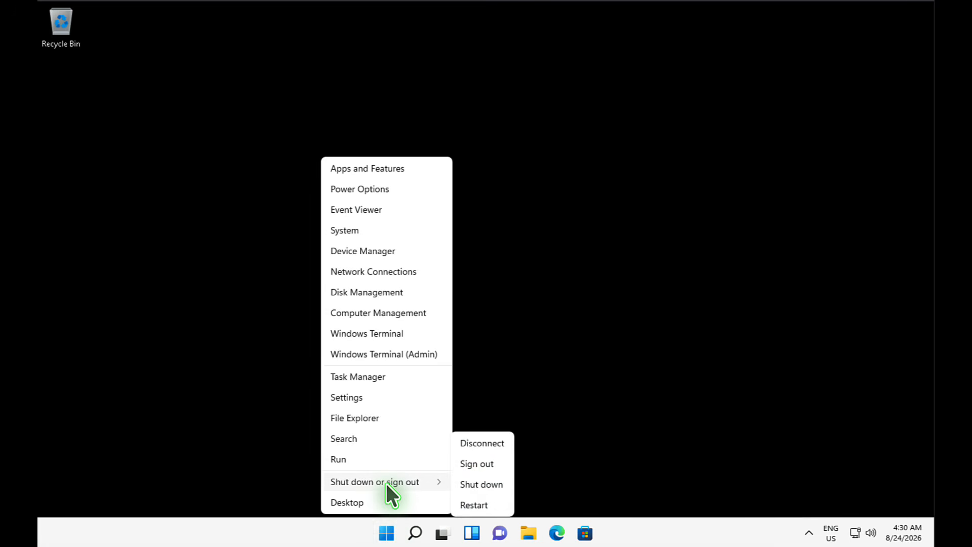
pyautogui.click(474, 504)
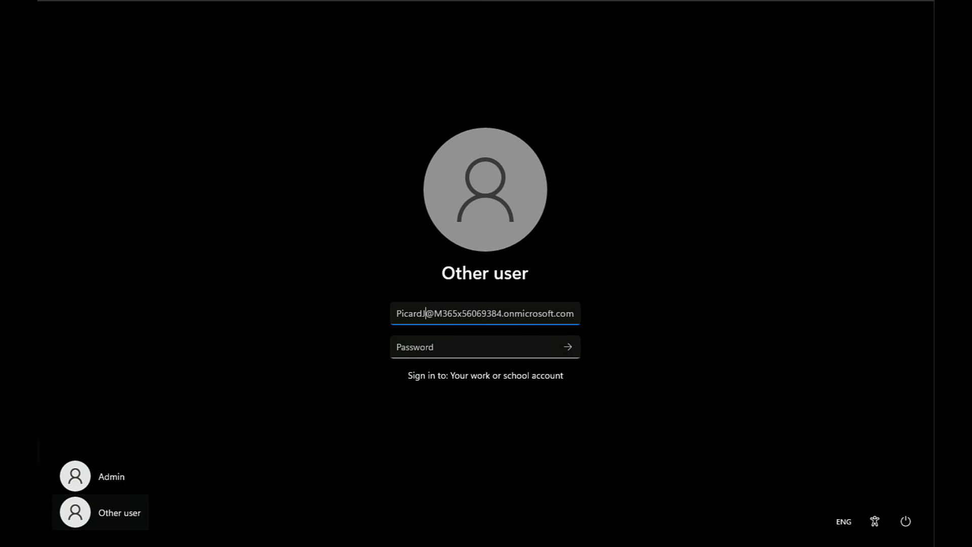
pyautogui.press('Tab')
pyautogui.write('•••••••••••••••••••••••••')
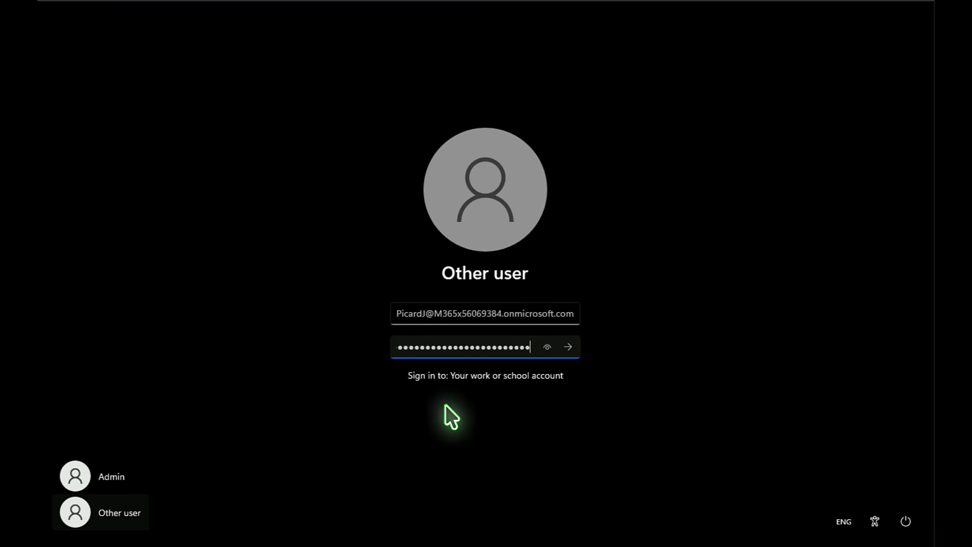
pyautogui.click(568, 346)
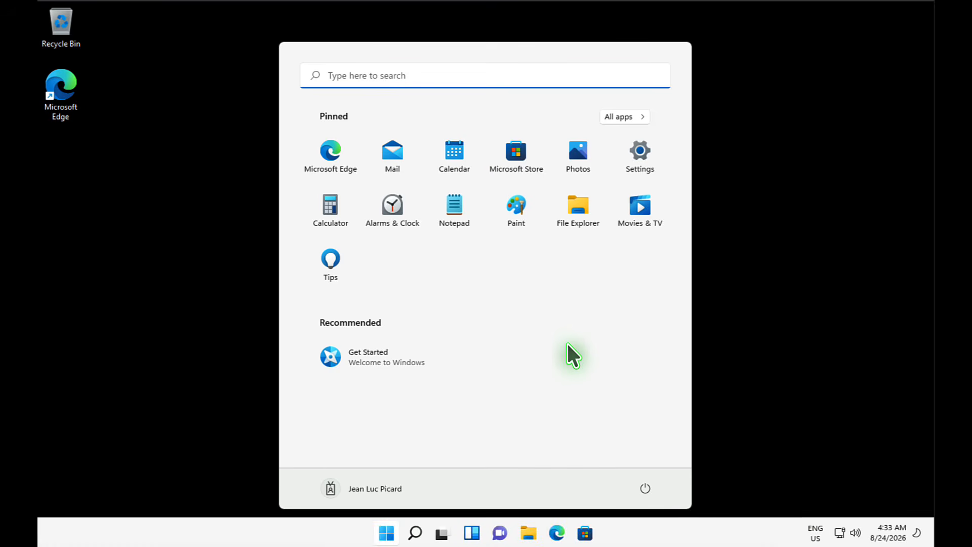
# - Launch Microsoft Edge and finish its first-run setup without importing Google data
pyautogui.click(727, 265)
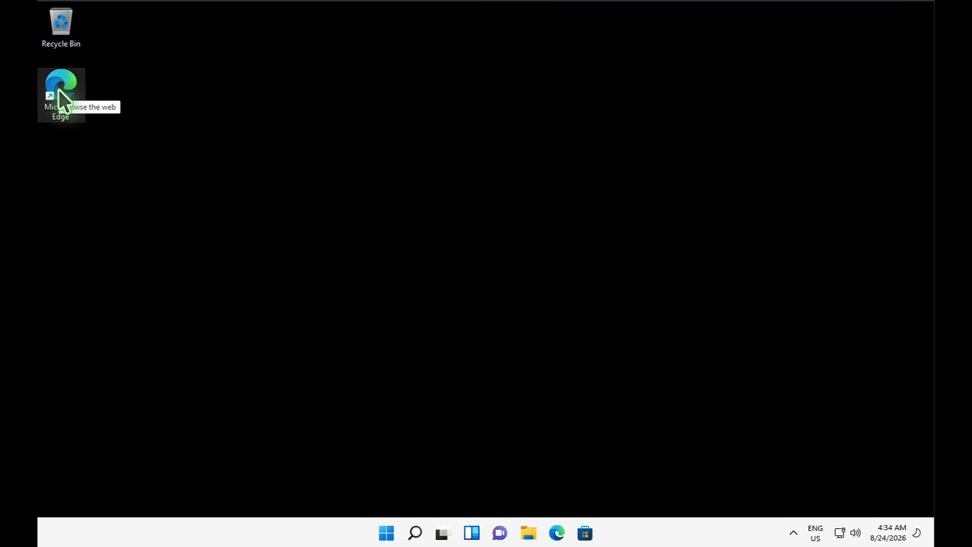
pyautogui.doubleClick(59, 92)
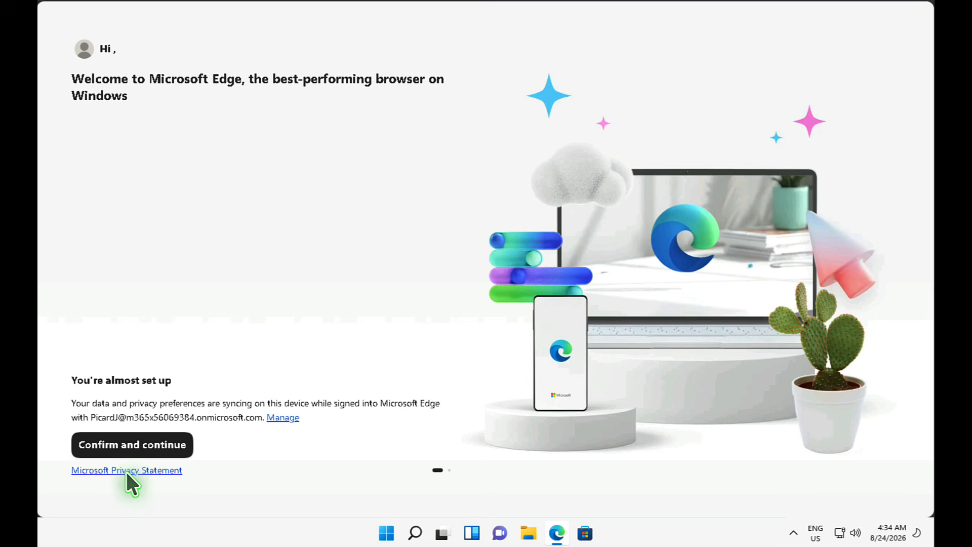
pyautogui.click(131, 444)
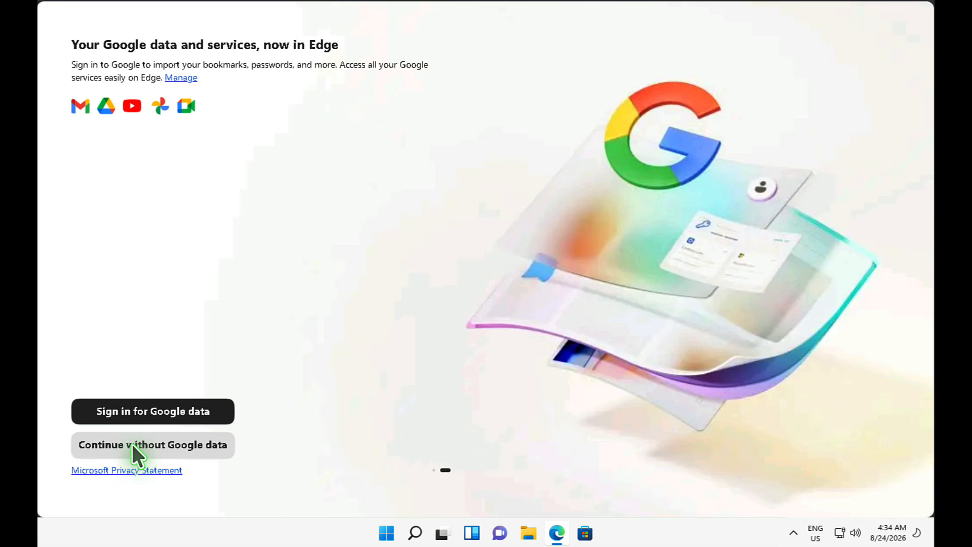
pyautogui.click(132, 444)
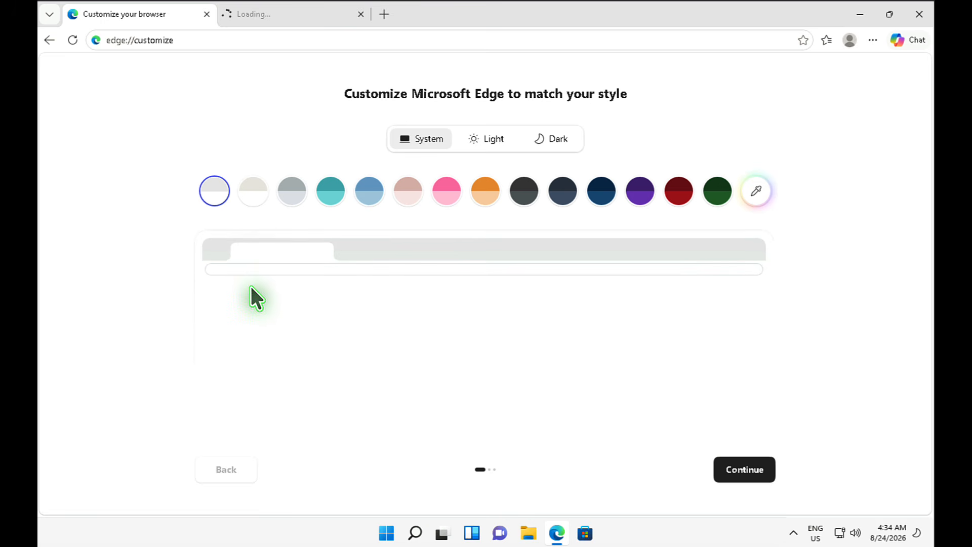
pyautogui.click(360, 13)
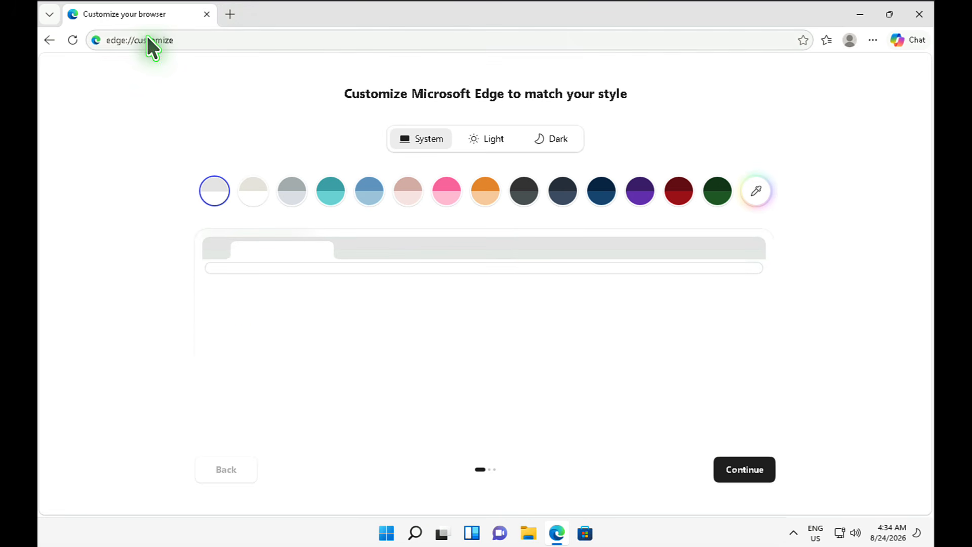
# - Browse to office.com in Edge
pyautogui.click(172, 36)
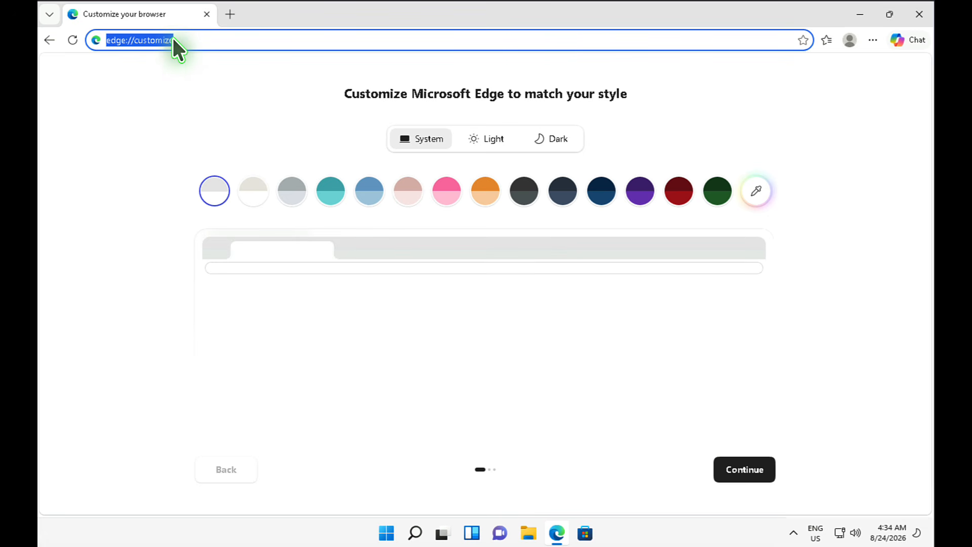
pyautogui.write('office.com')
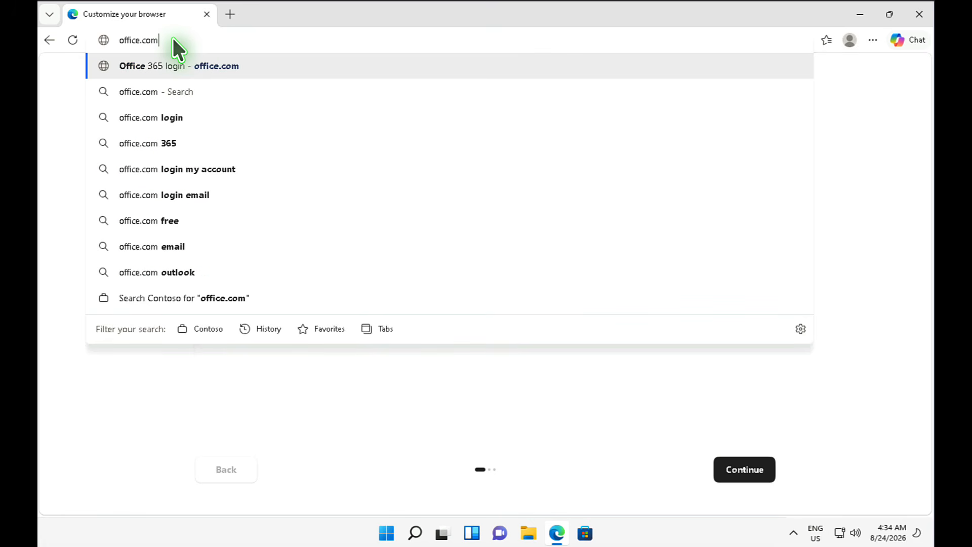
pyautogui.press('Return')
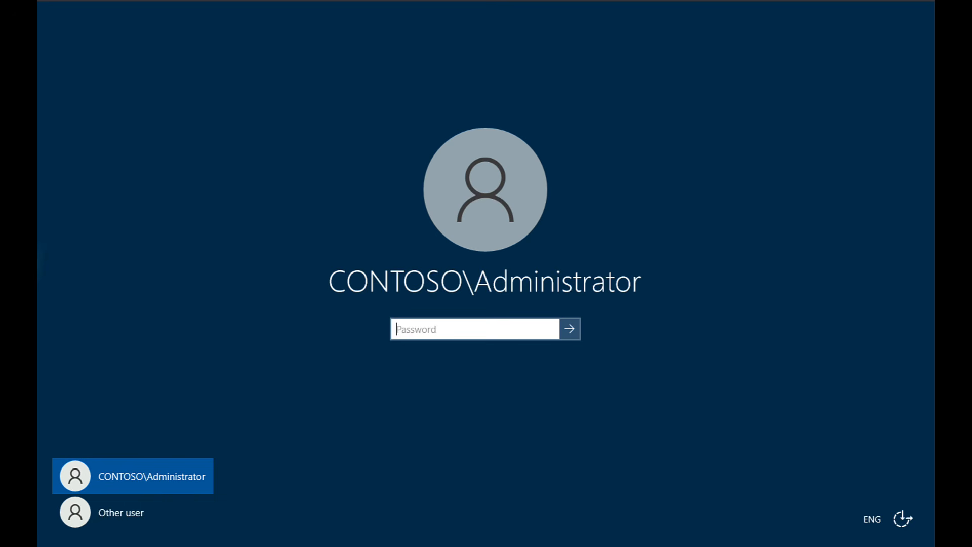
# - Sign in as administrator, refresh the IT Devices members, and open SEA-WS2's properties
pyautogui.write('•')
pyautogui.press('Return')
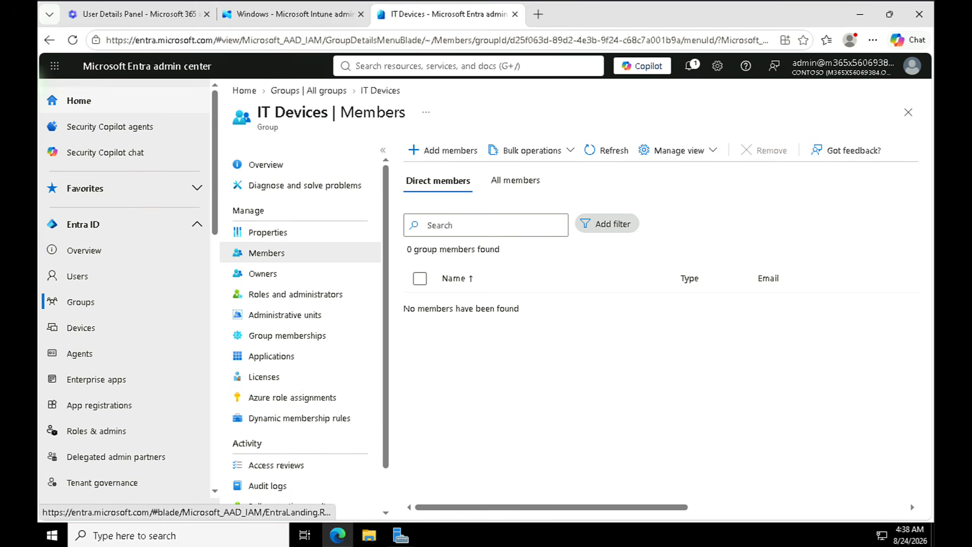
pyautogui.click(72, 41)
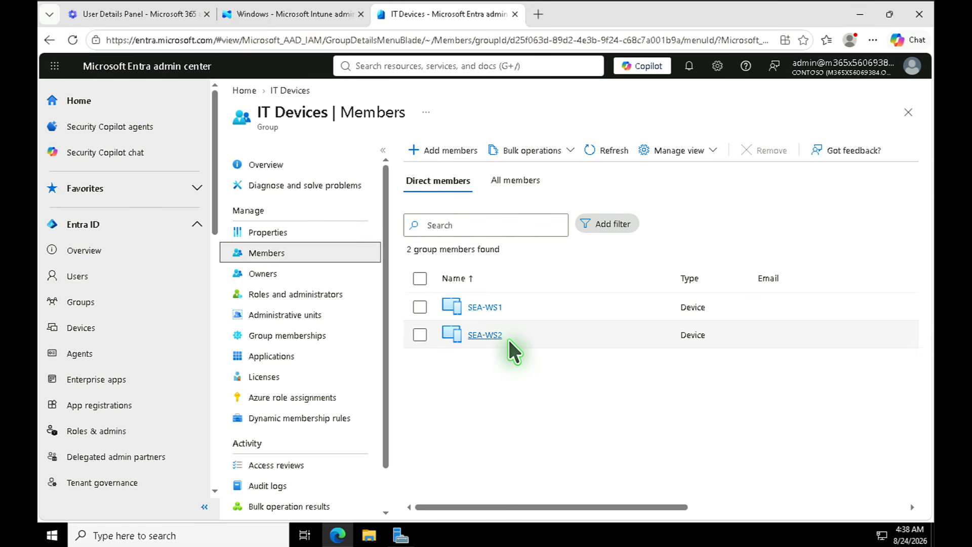
pyautogui.click(482, 336)
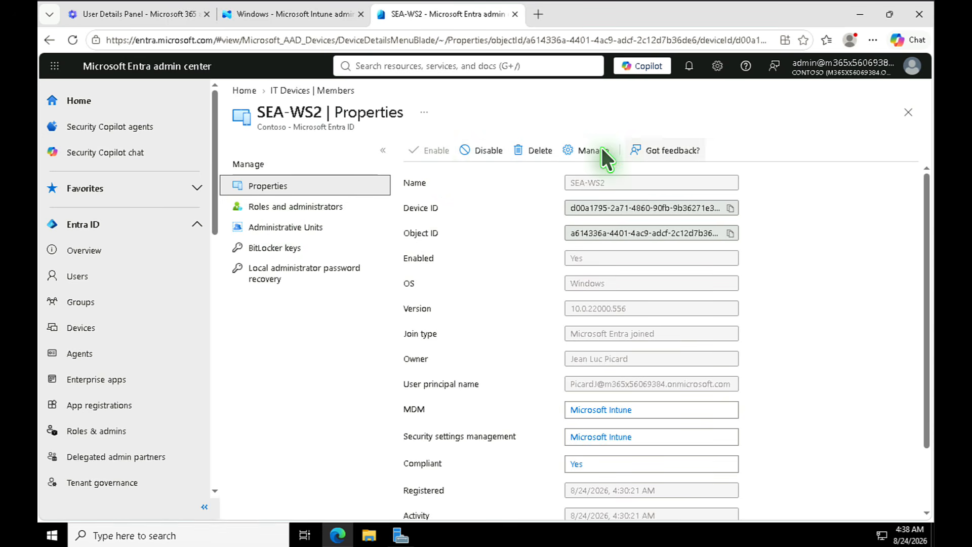
# - Check SEA-WS2's Manage view and actions menu, then return to the IT Devices members list
pyautogui.click(577, 150)
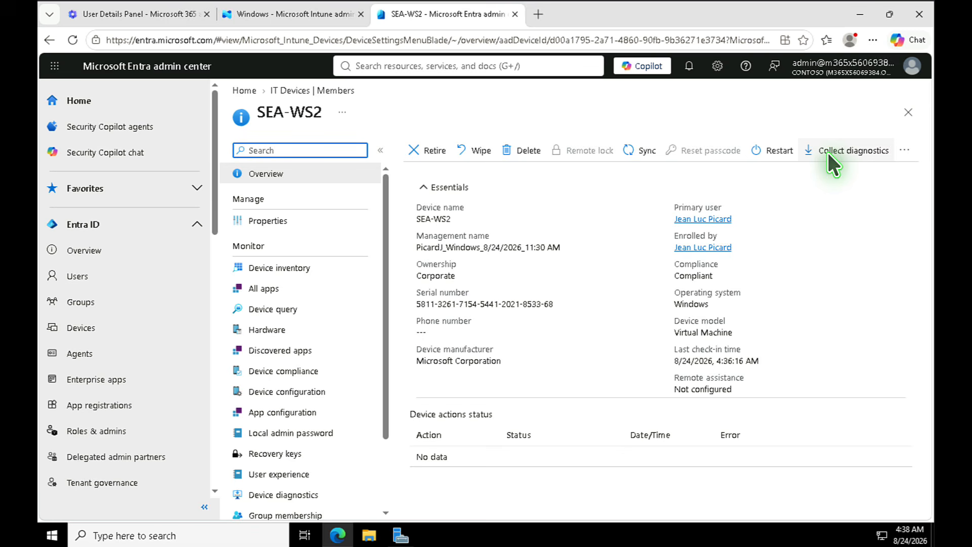
pyautogui.click(904, 150)
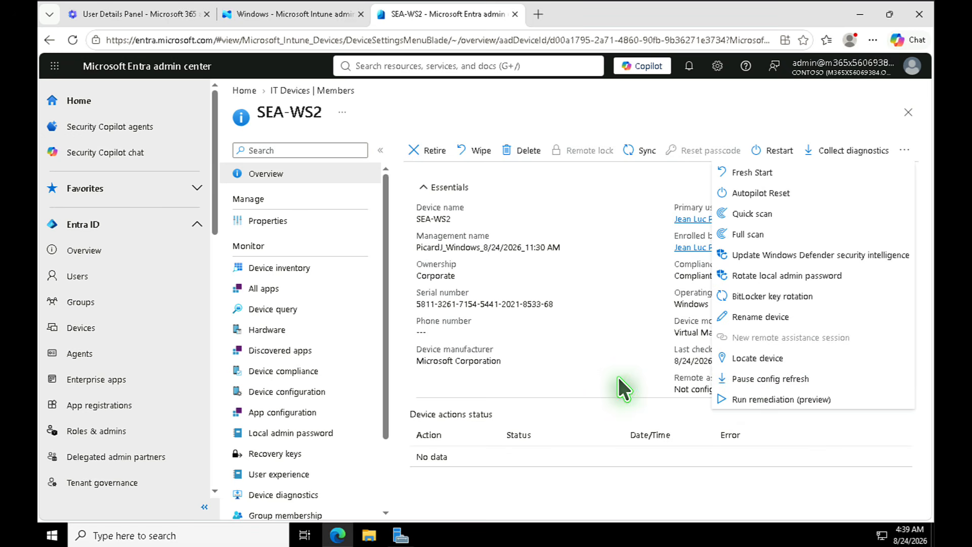
pyautogui.click(593, 353)
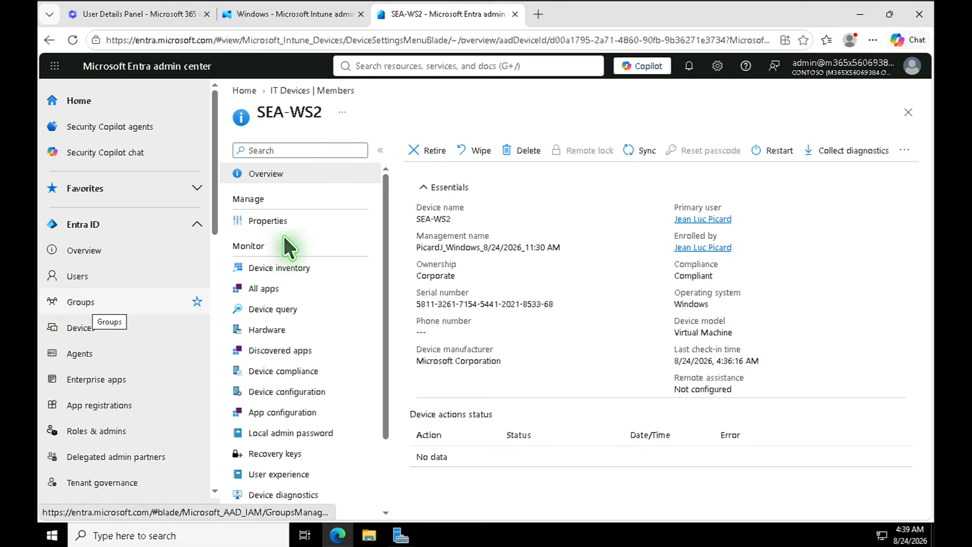
pyautogui.click(334, 90)
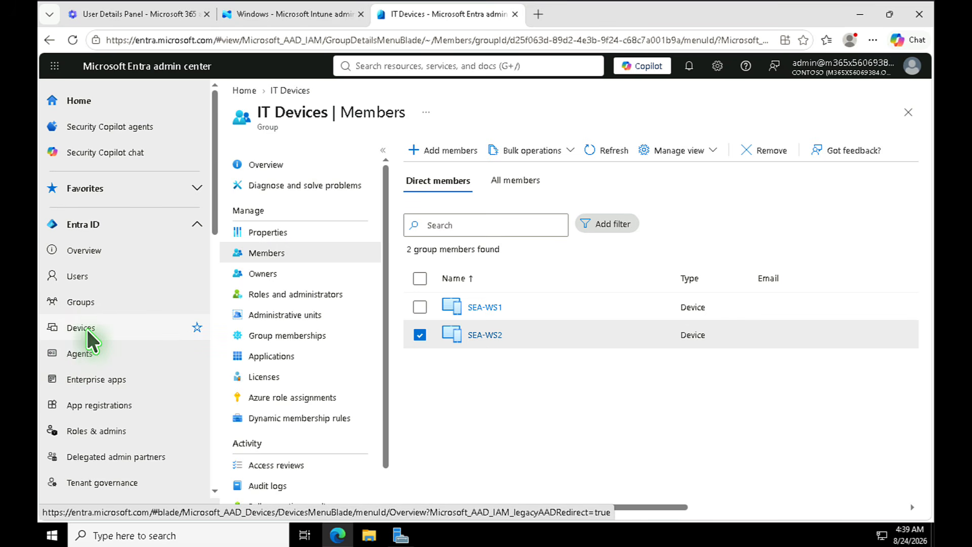
# - Switch to the Intune tab and list Windows devices to confirm SEA-WS2 is compliant
pyautogui.scroll(-1, 87, 336)
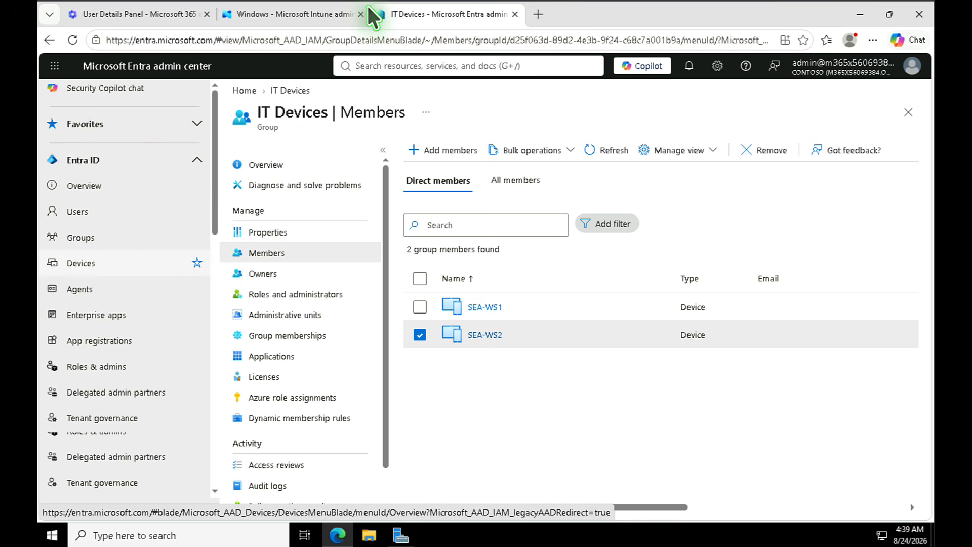
pyautogui.click(309, 13)
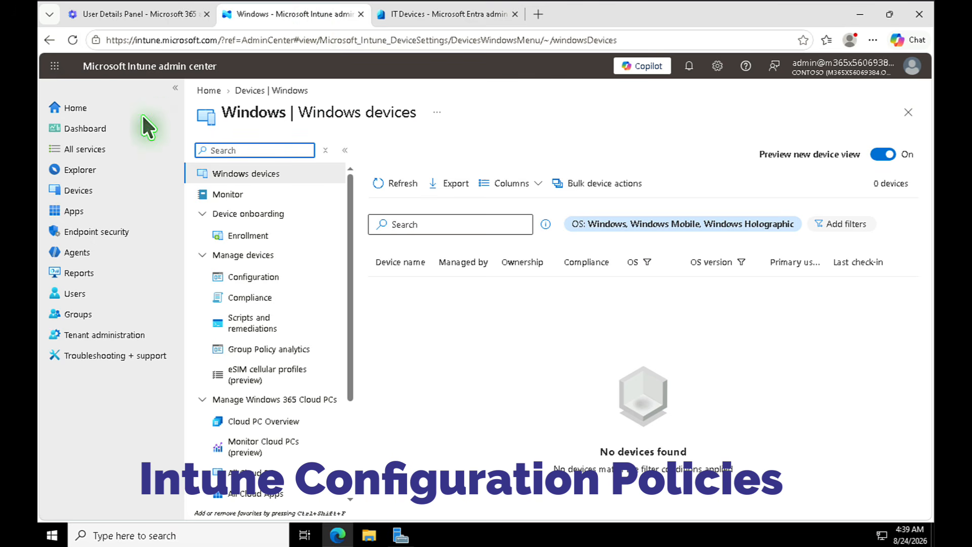
pyautogui.click(76, 191)
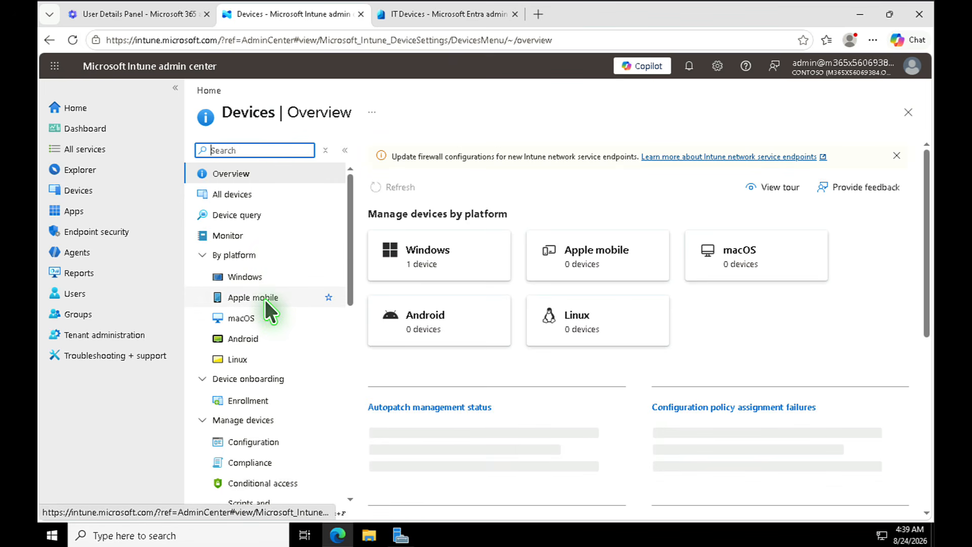
pyautogui.click(253, 277)
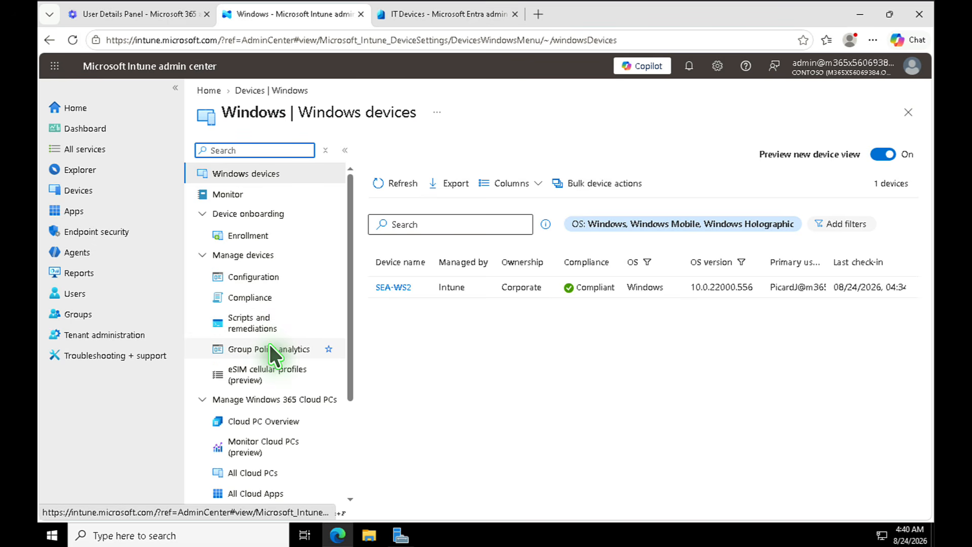
# - Start a new configuration policy for Windows 10 and later using the Templates profile type
pyautogui.click(253, 277)
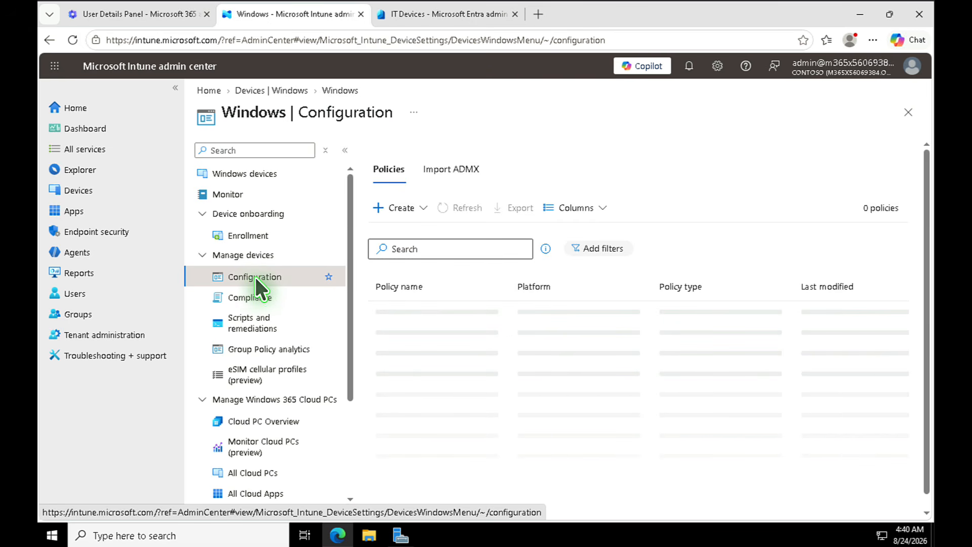
pyautogui.click(423, 203)
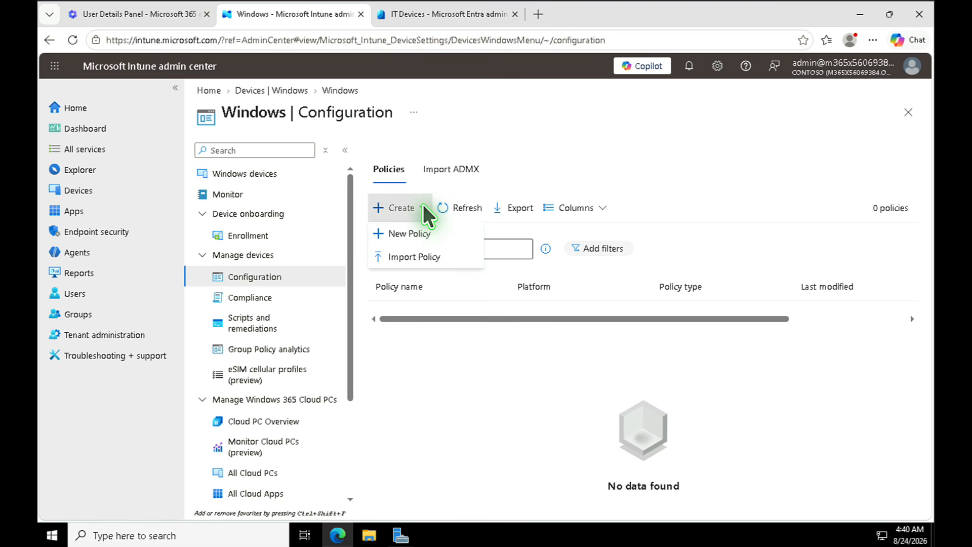
pyautogui.click(414, 234)
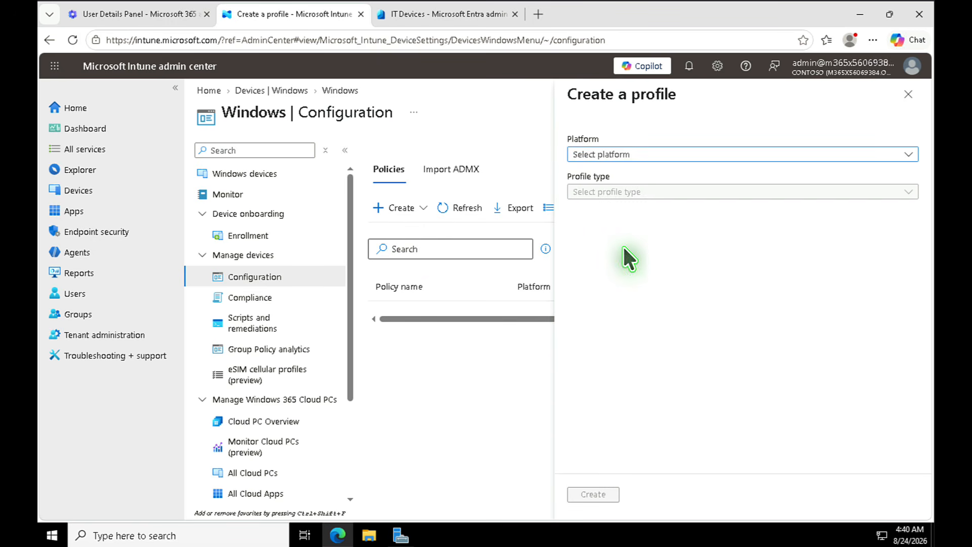
pyautogui.click(688, 152)
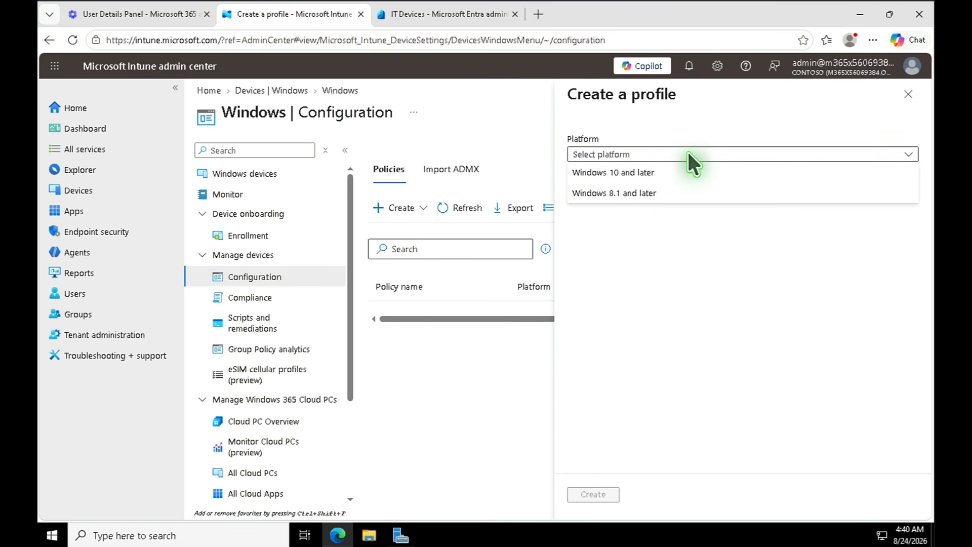
pyautogui.click(646, 172)
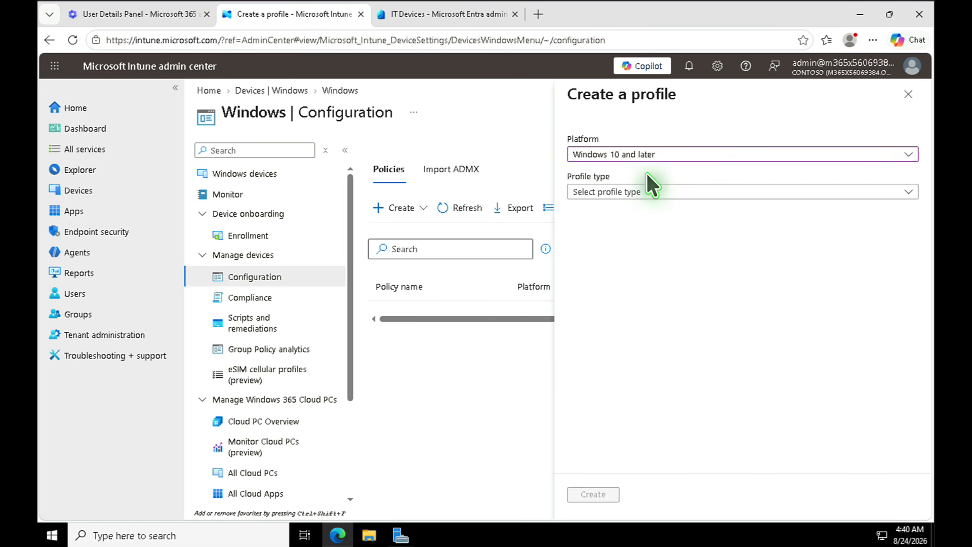
pyautogui.click(640, 196)
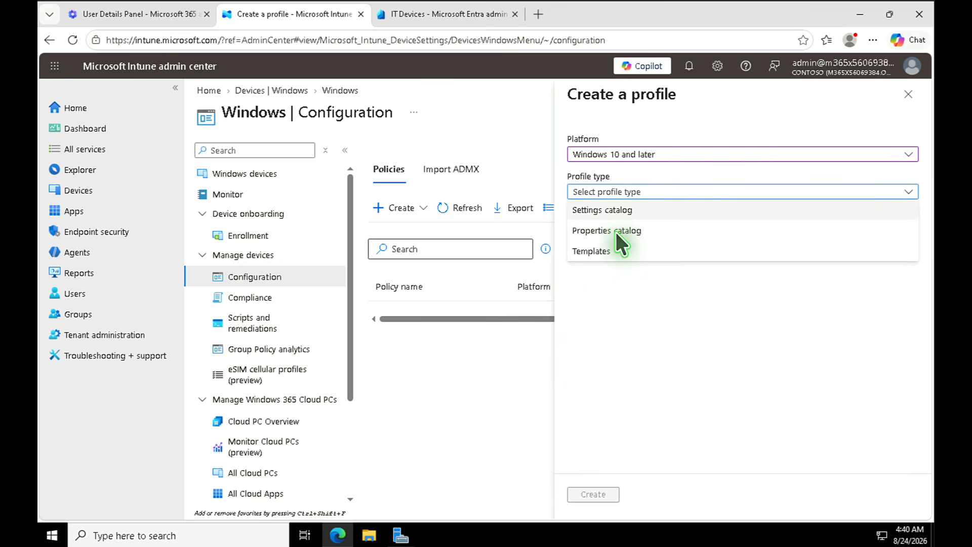
pyautogui.click(592, 252)
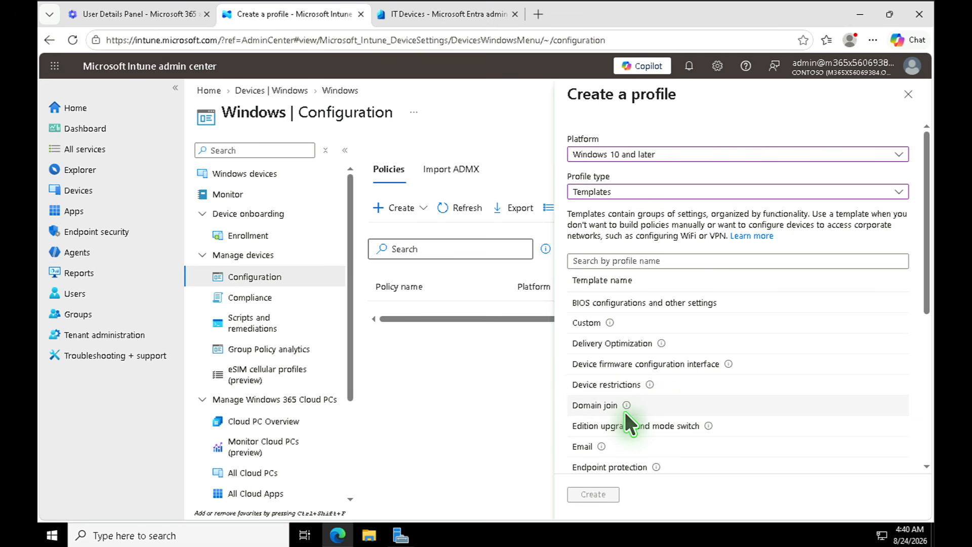
# - Select the Device restrictions template and create the profile
pyautogui.scroll(-3, 639, 414)
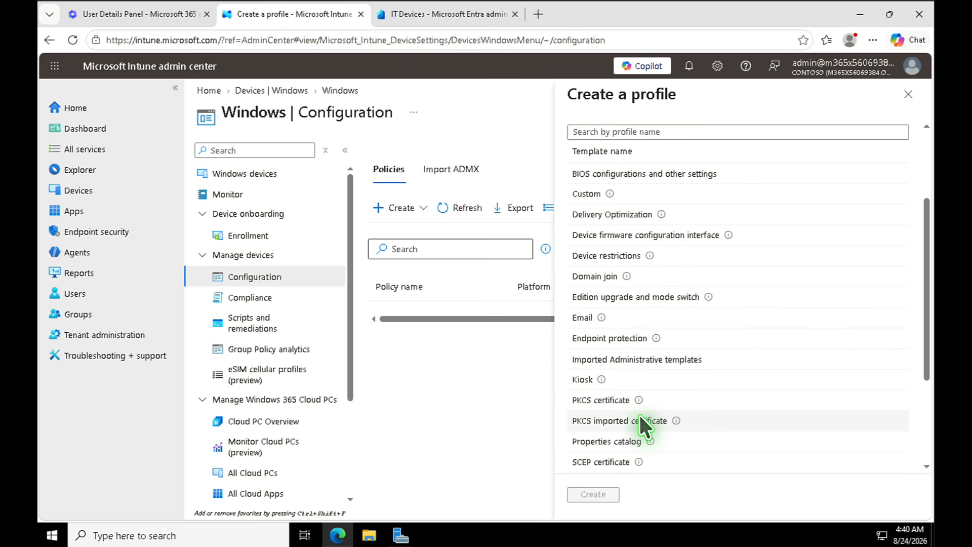
pyautogui.scroll(-3, 639, 414)
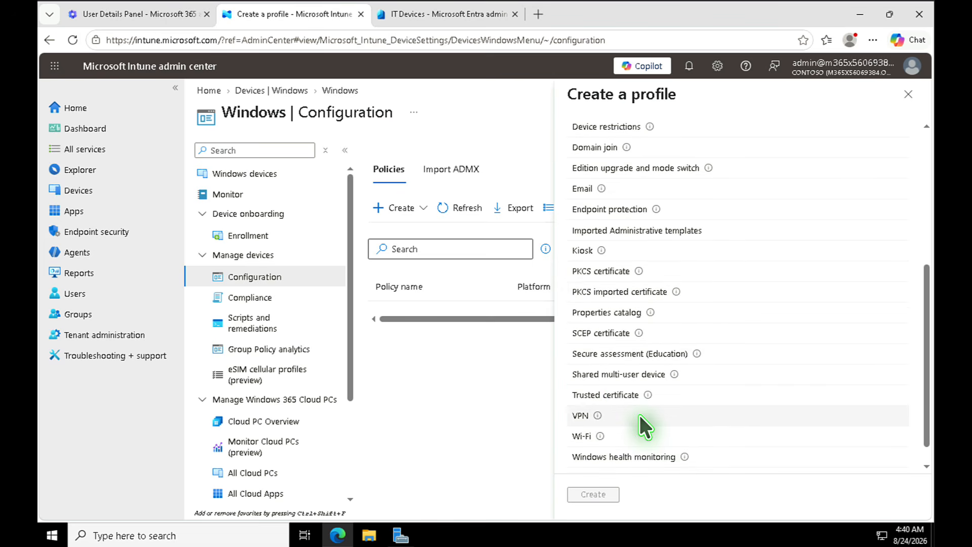
pyautogui.scroll(3, 639, 413)
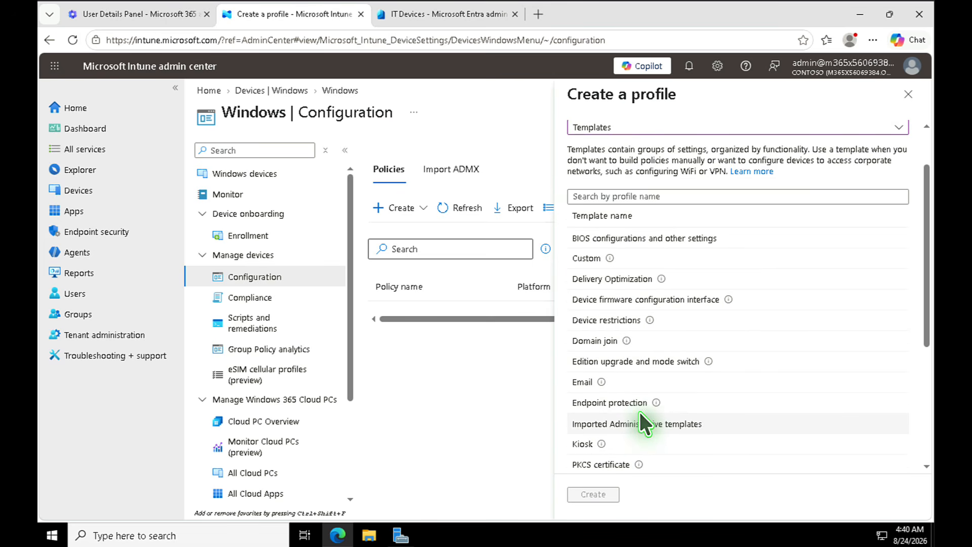
pyautogui.click(628, 321)
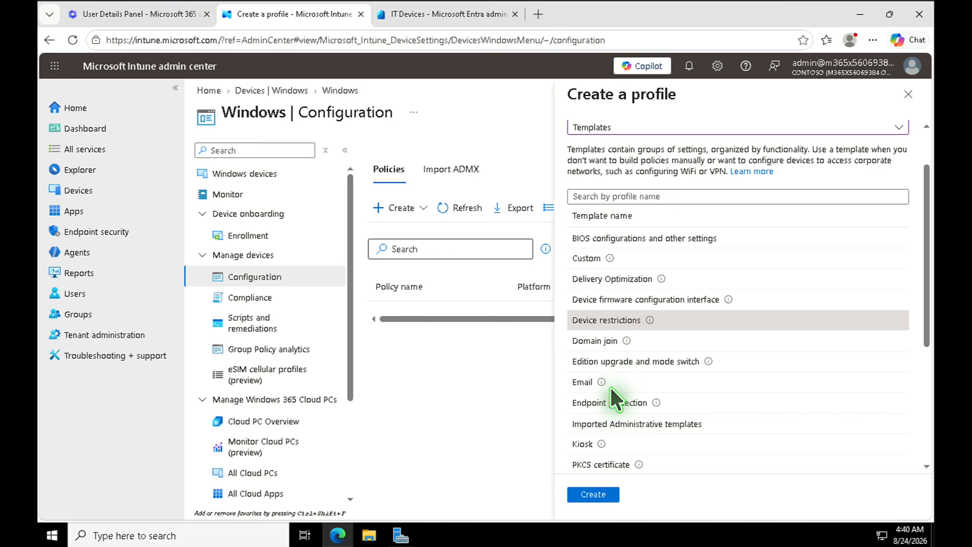
pyautogui.click(594, 499)
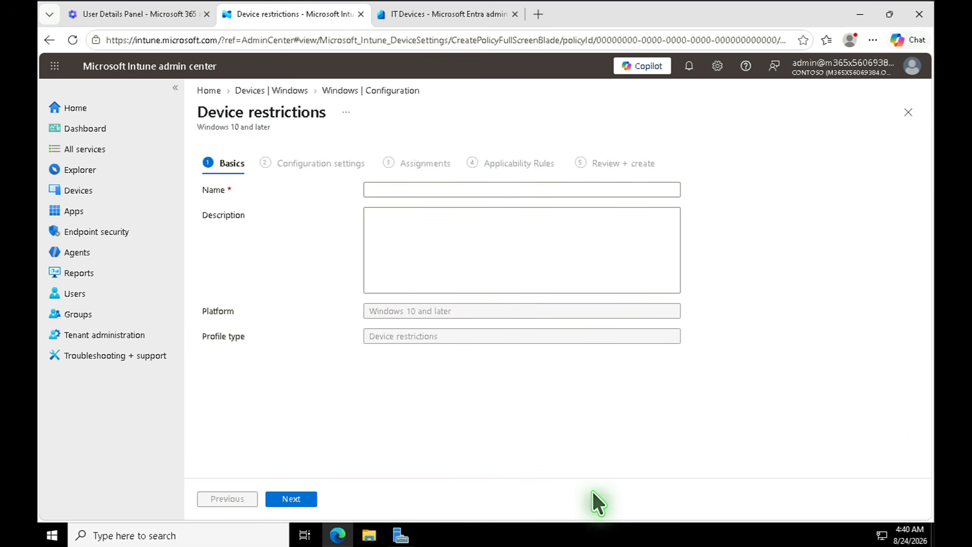
# - Name the profile OSL01 and move on to configuration settings
pyautogui.click(421, 182)
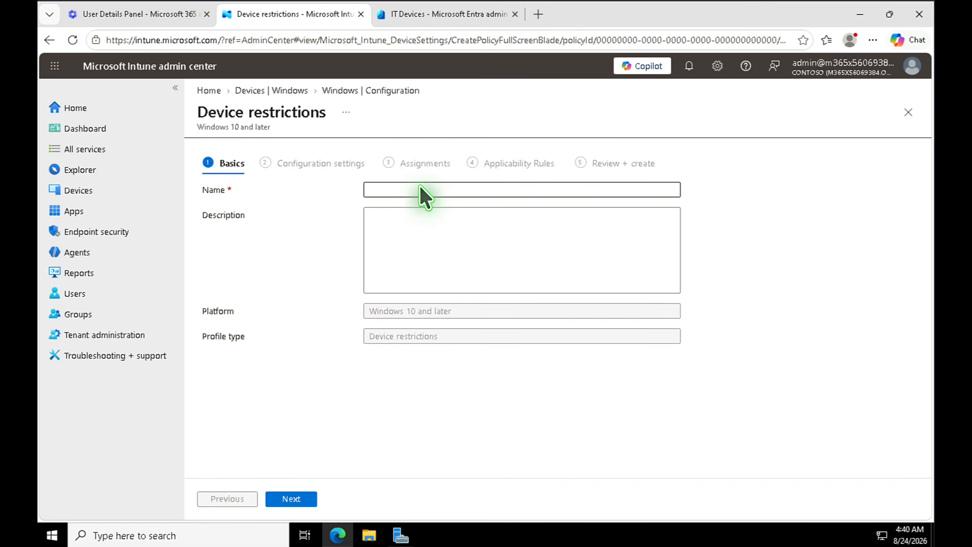
pyautogui.write('OSL01')
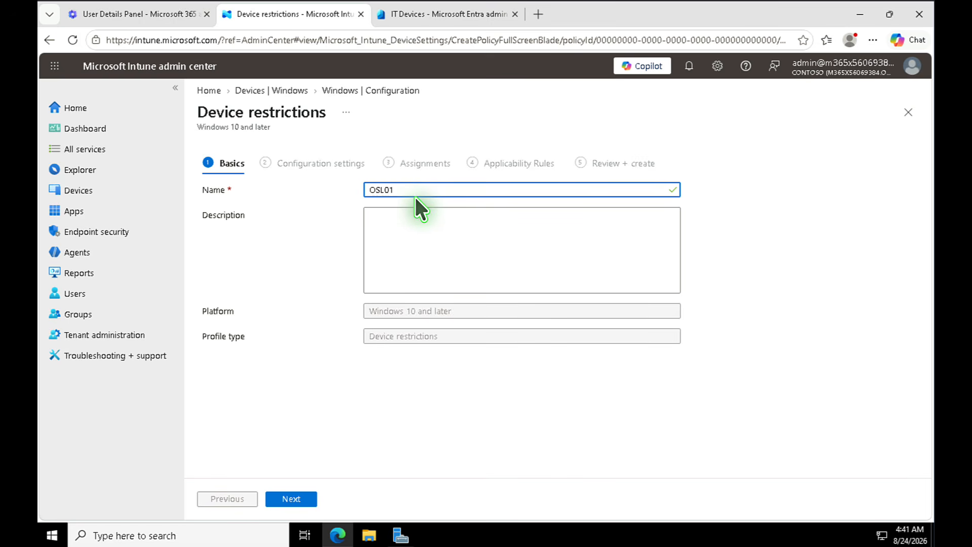
pyautogui.click(299, 499)
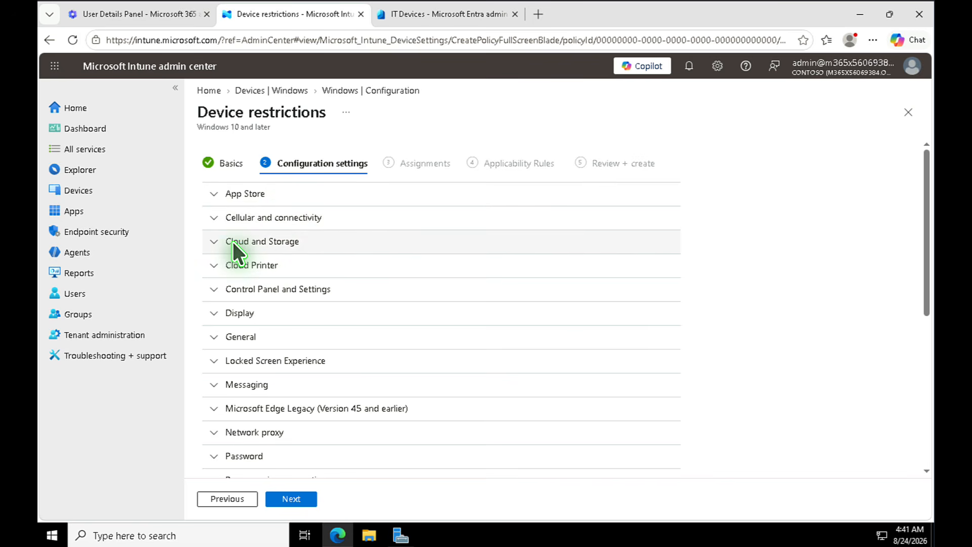
# - Block Power and sleep, Network and Internet, Personalization, Time and Language, Gaming and Ease of Access
pyautogui.click(214, 288)
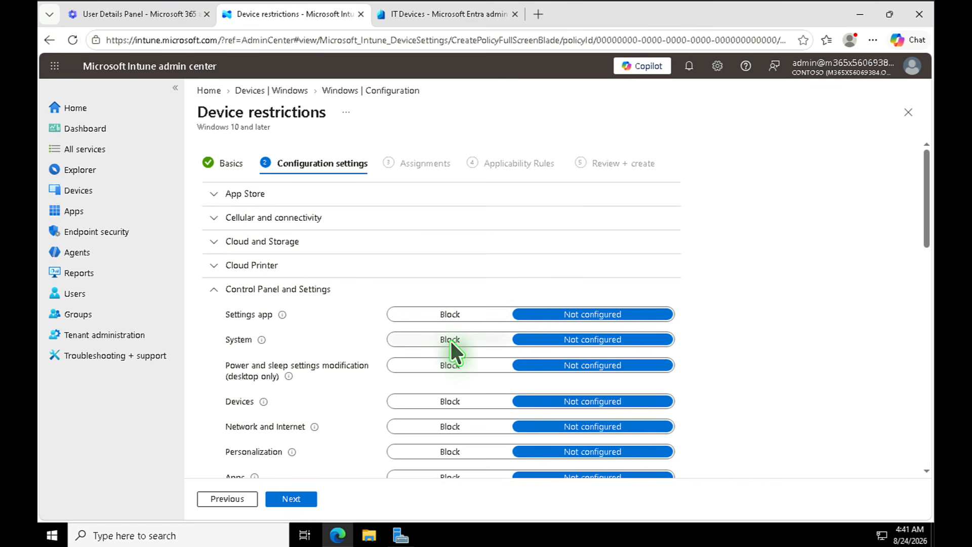
pyautogui.click(439, 367)
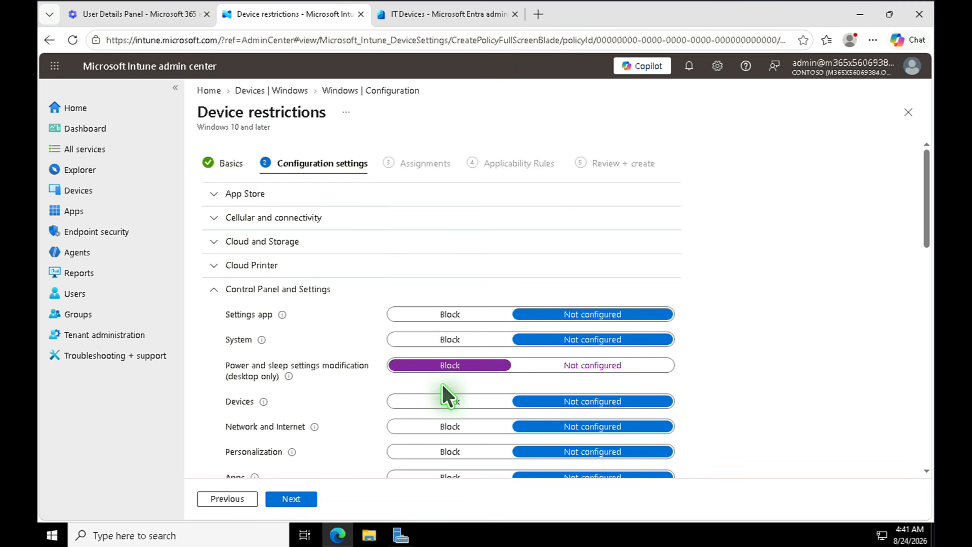
pyautogui.click(447, 427)
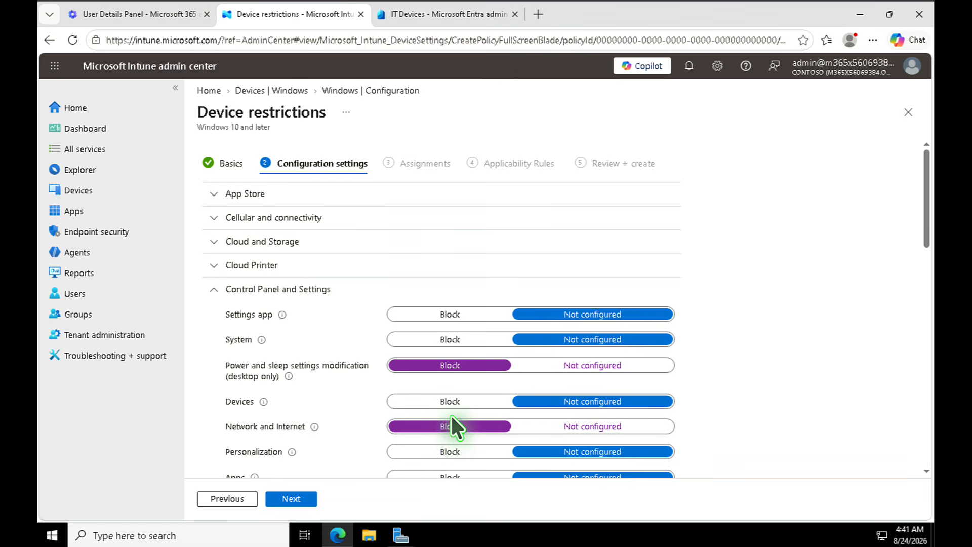
pyautogui.click(475, 451)
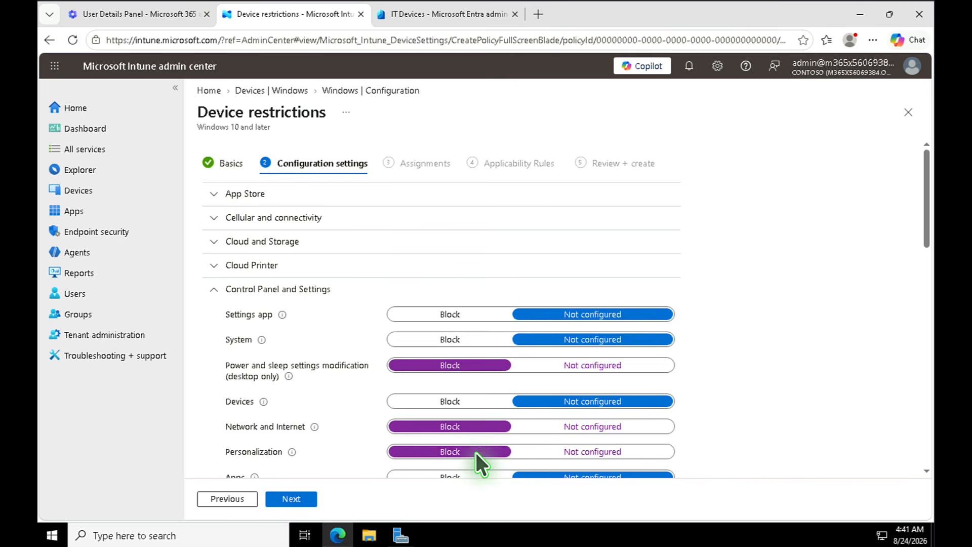
pyautogui.scroll(-3, 482, 440)
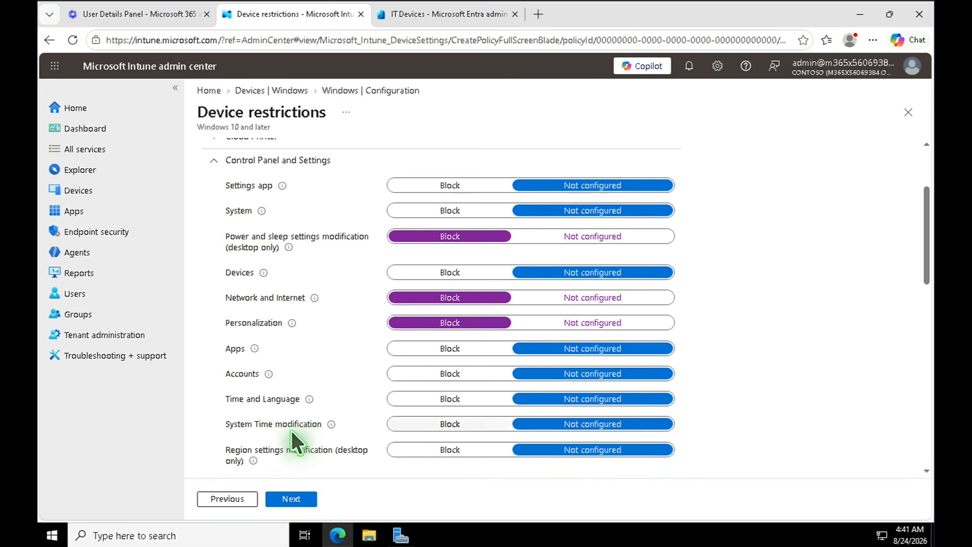
pyautogui.click(449, 399)
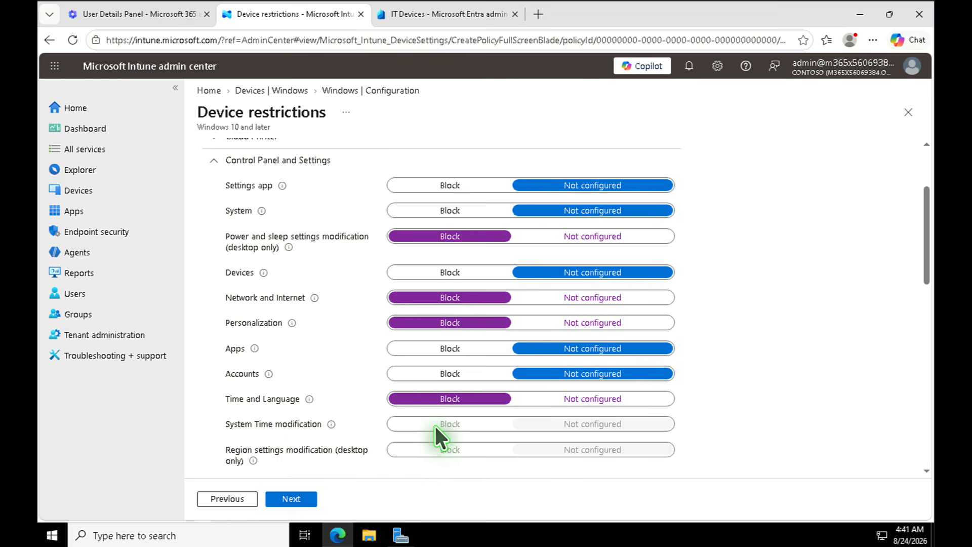
pyautogui.scroll(-3, 435, 424)
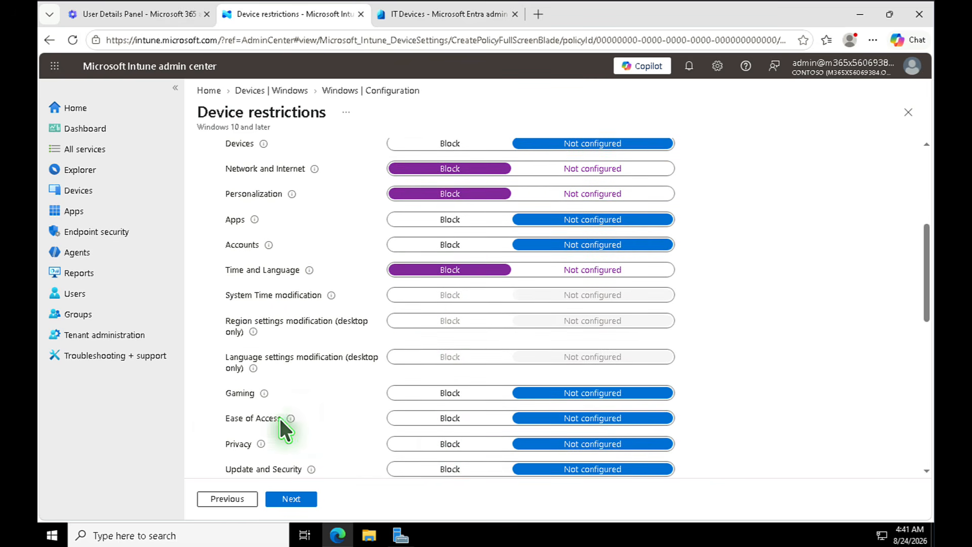
pyautogui.click(470, 391)
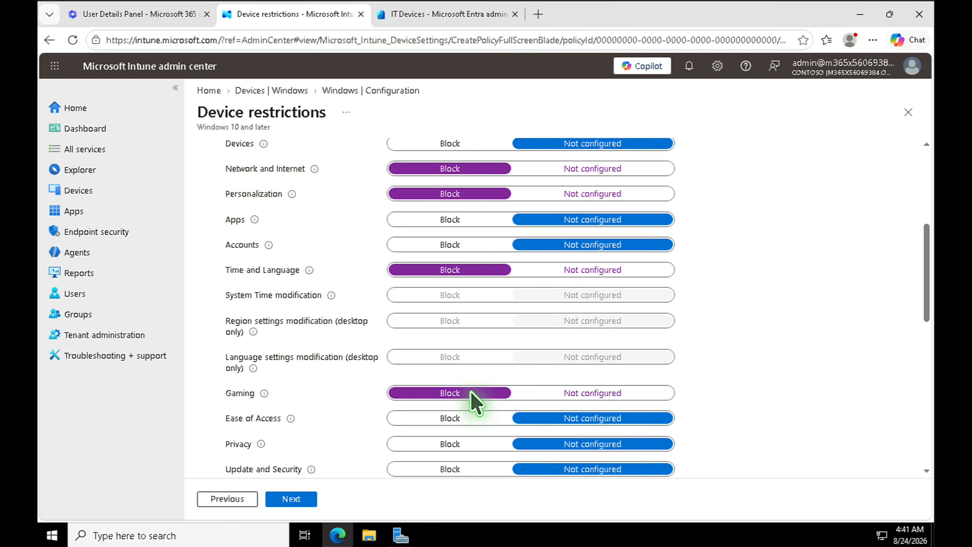
pyautogui.click(448, 417)
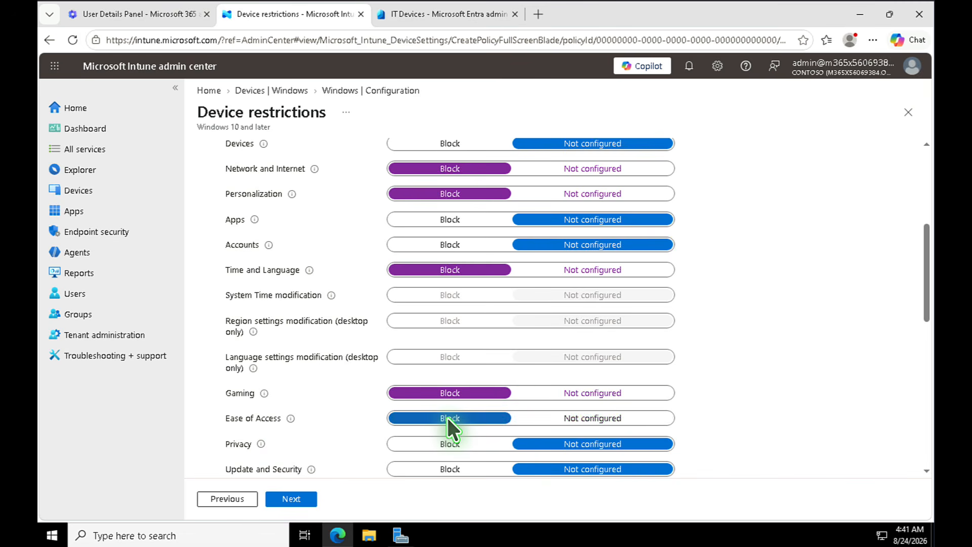
# - Include the IT Devices group, skip applicability rules, and create the OSL01 profile
pyautogui.click(290, 499)
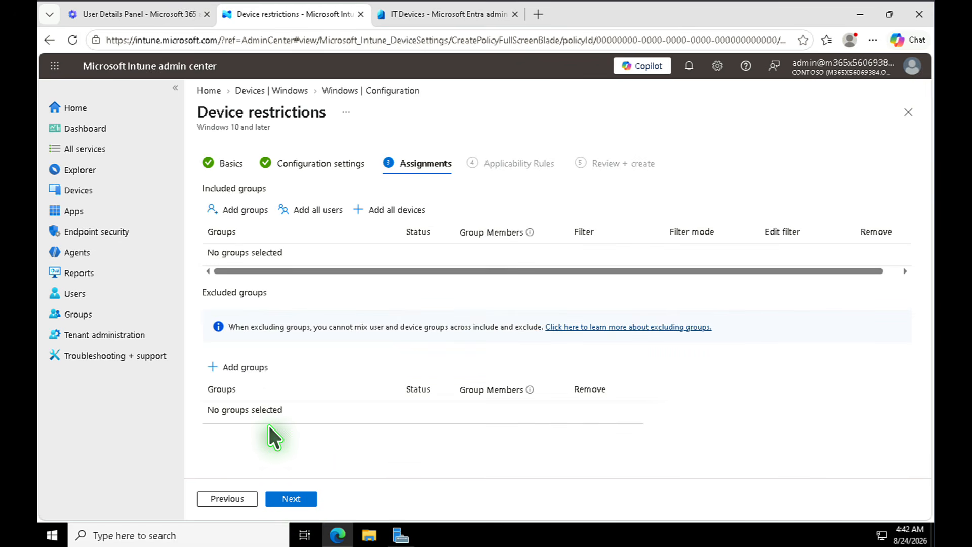
pyautogui.click(235, 212)
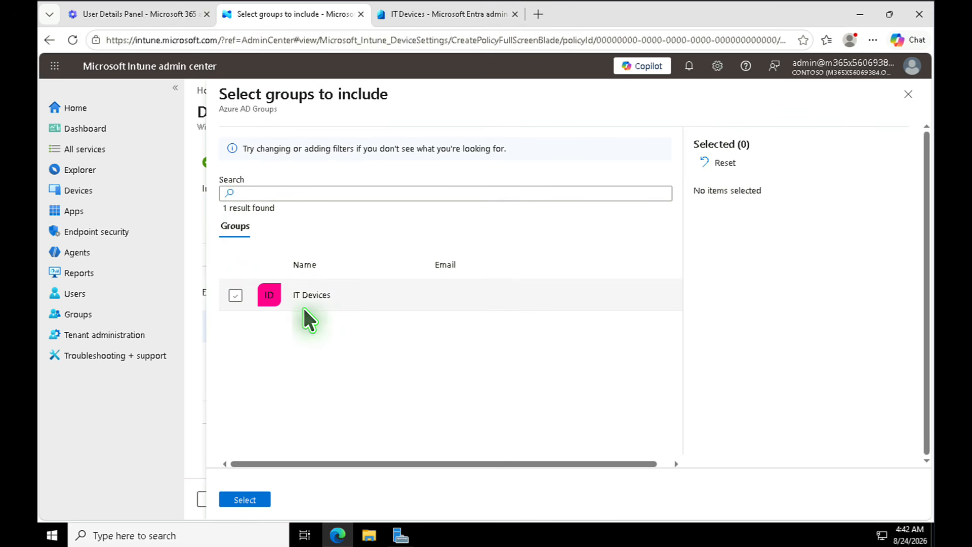
pyautogui.click(235, 294)
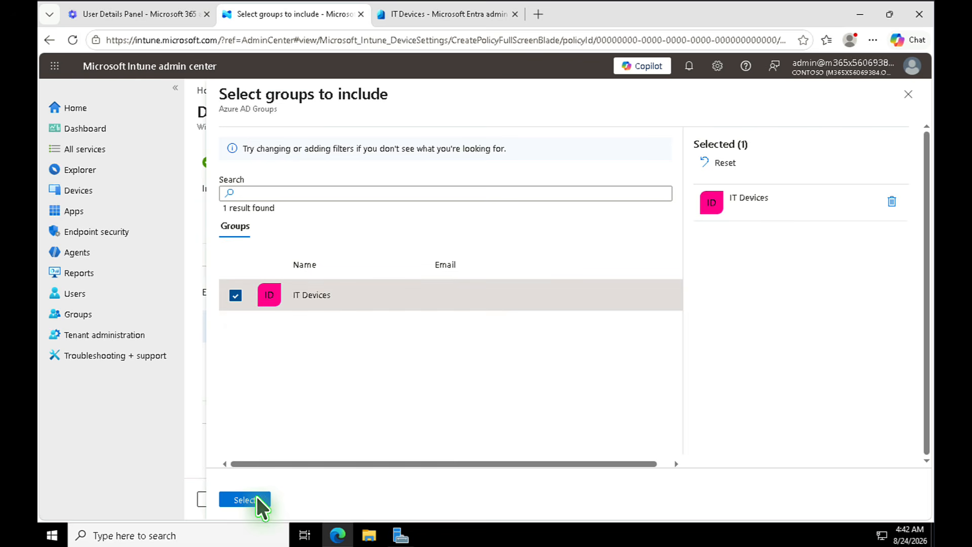
pyautogui.click(245, 500)
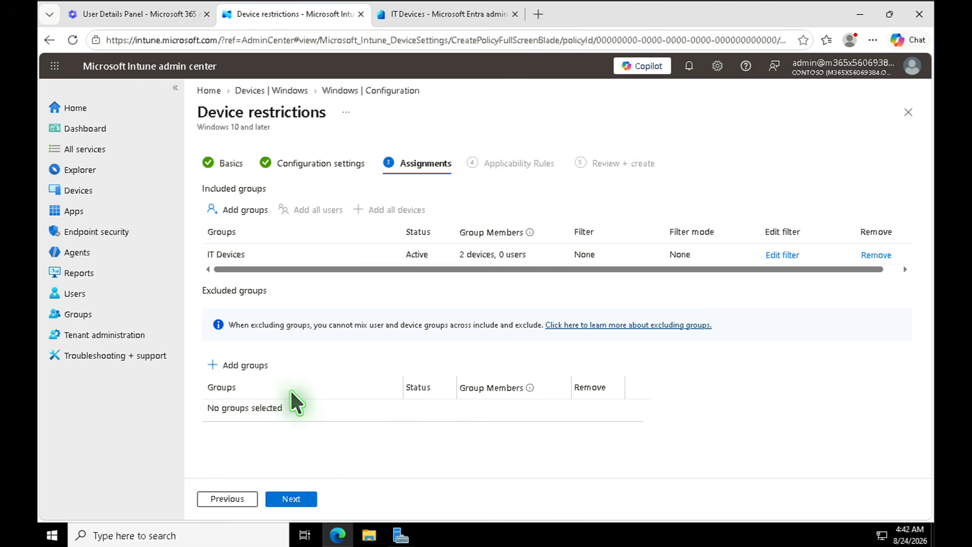
pyautogui.click(292, 499)
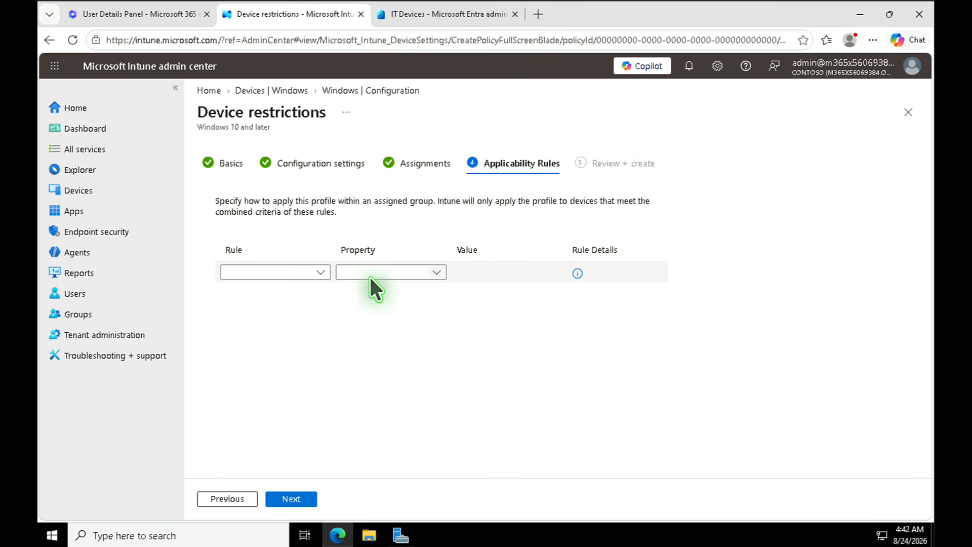
pyautogui.click(299, 497)
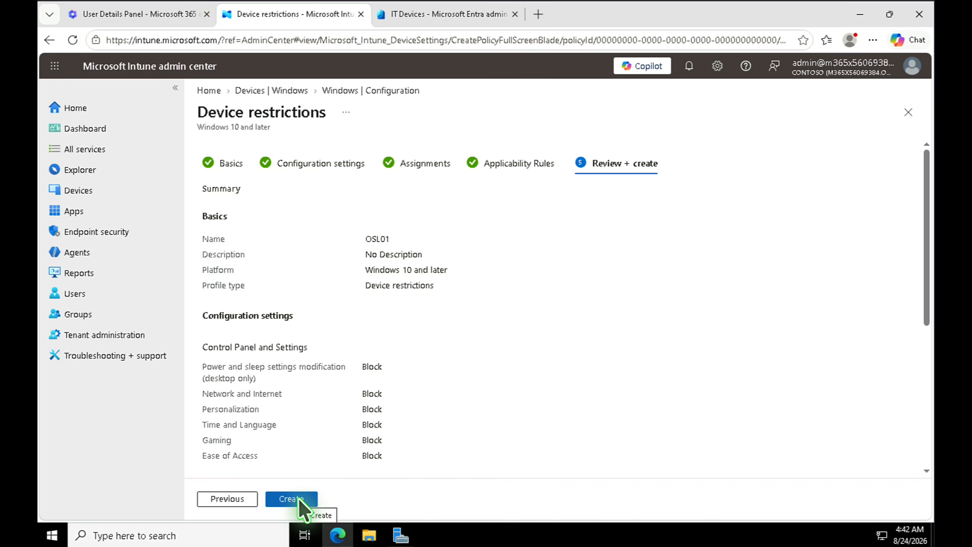
pyautogui.click(299, 498)
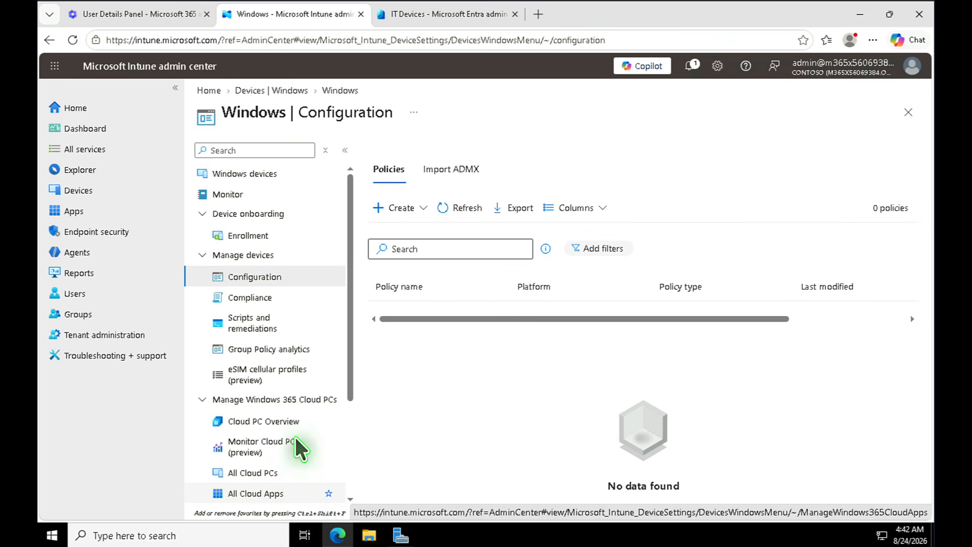
# - Create a compliance policy for Windows 10 and later using the Windows 10/11 compliance policy profile
pyautogui.click(257, 299)
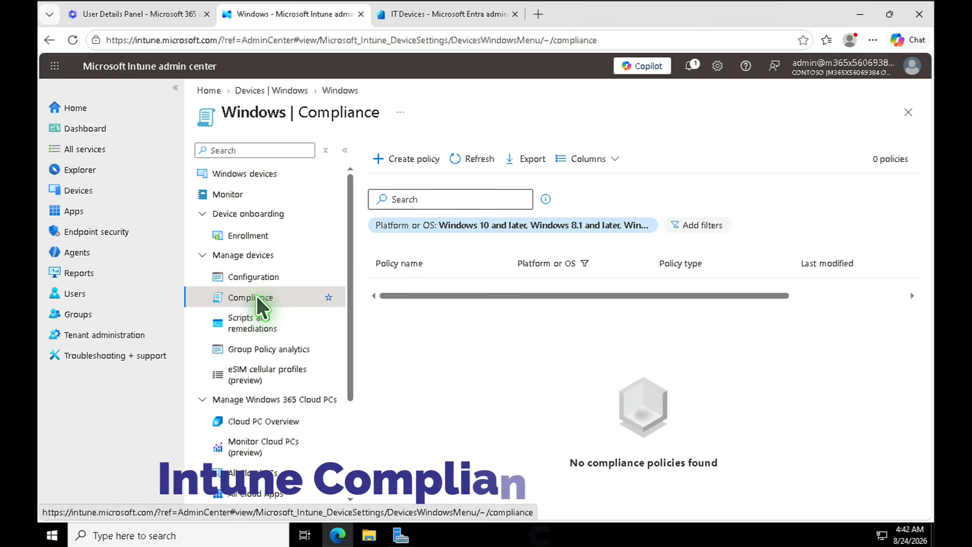
pyautogui.click(418, 158)
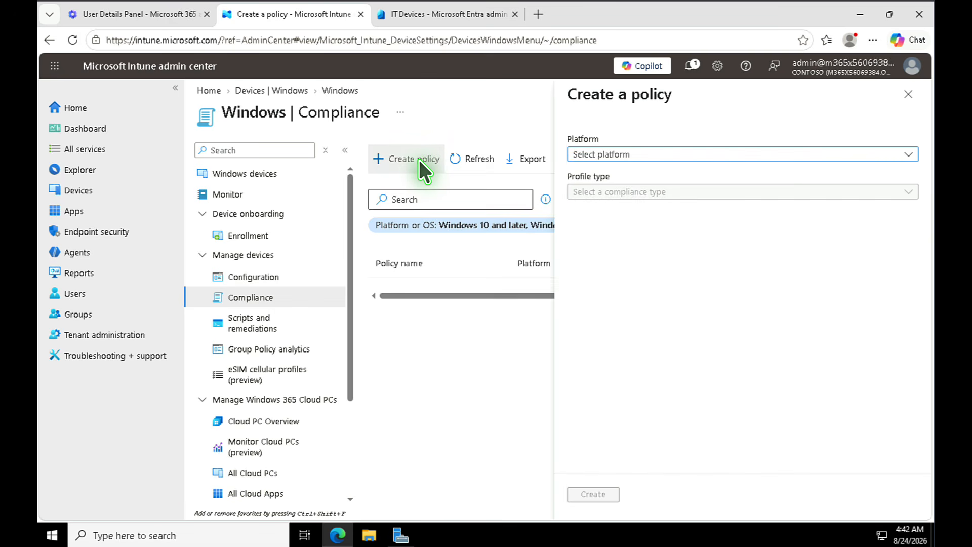
pyautogui.click(651, 155)
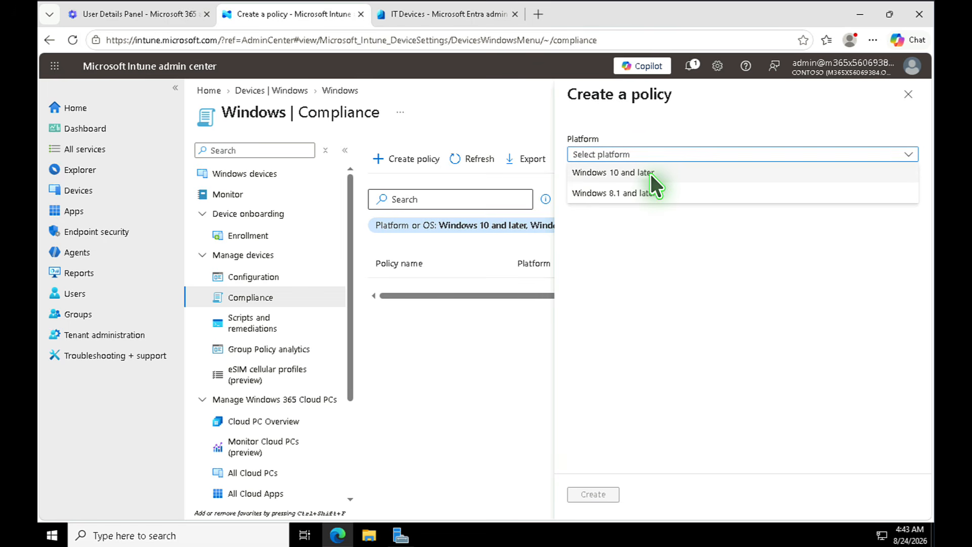
pyautogui.click(648, 171)
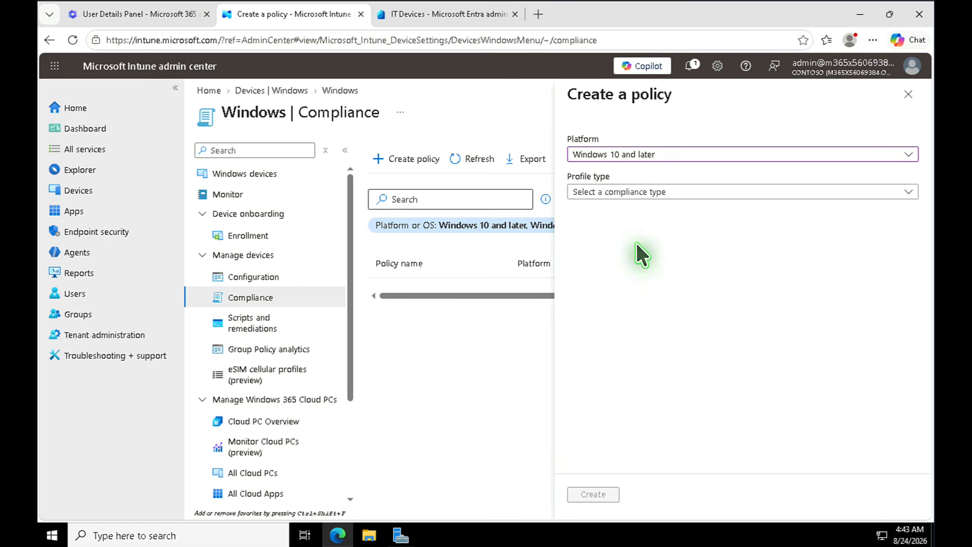
pyautogui.click(632, 189)
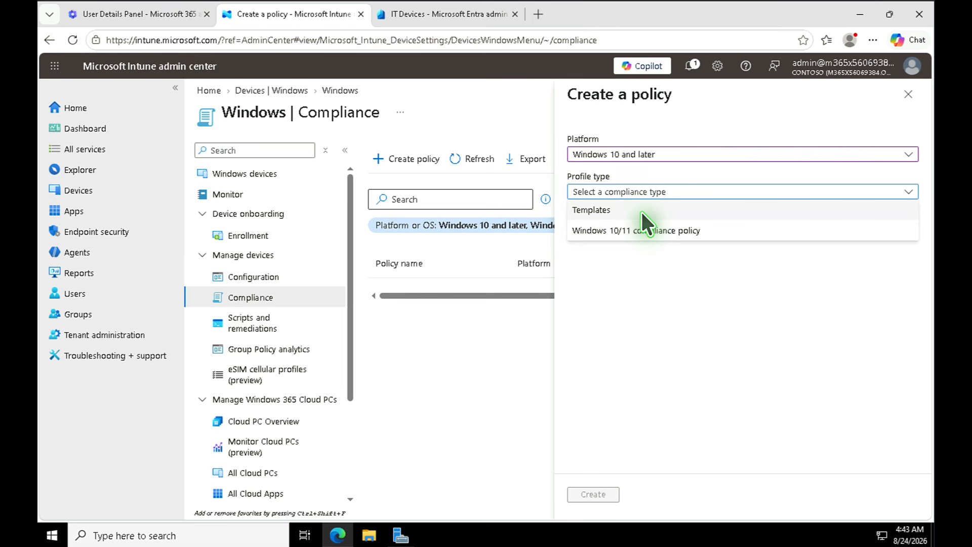
pyautogui.click(639, 208)
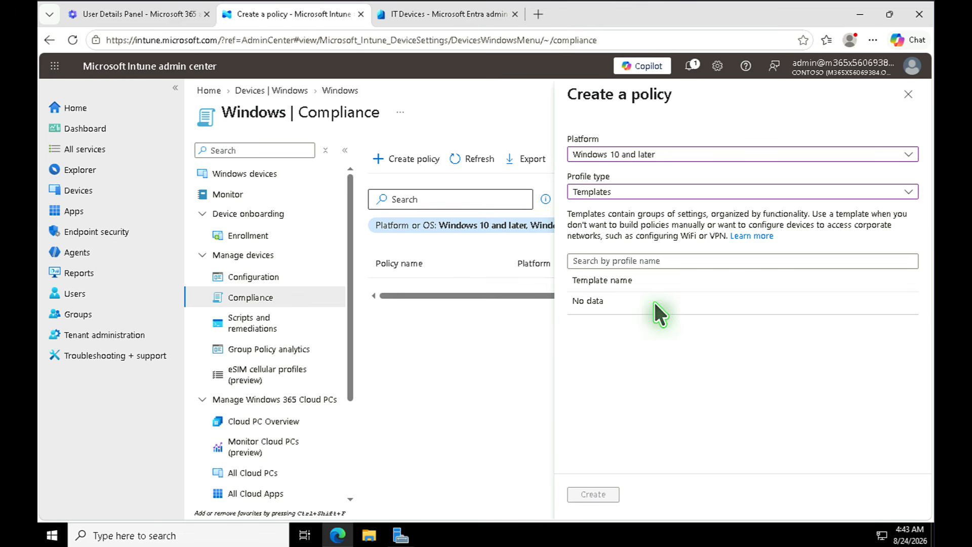
pyautogui.click(657, 262)
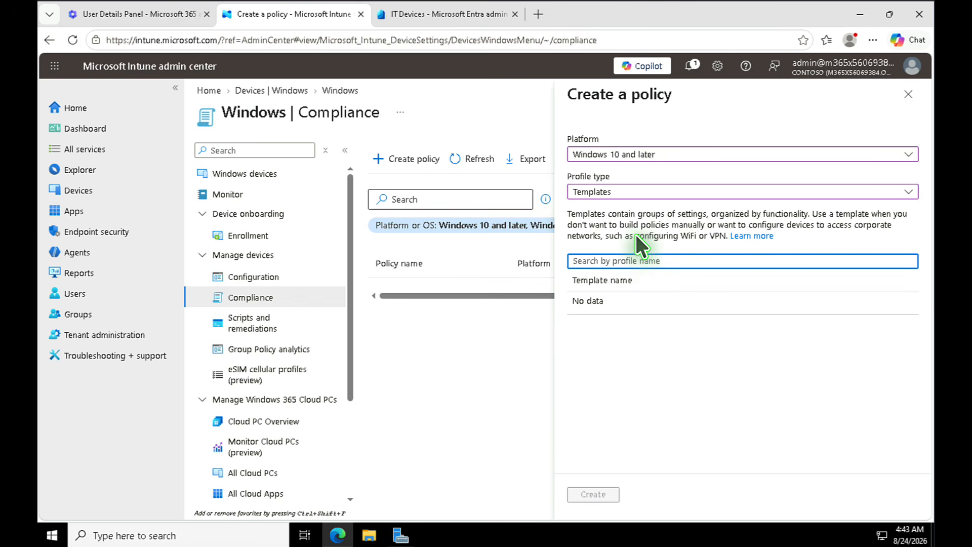
pyautogui.click(635, 186)
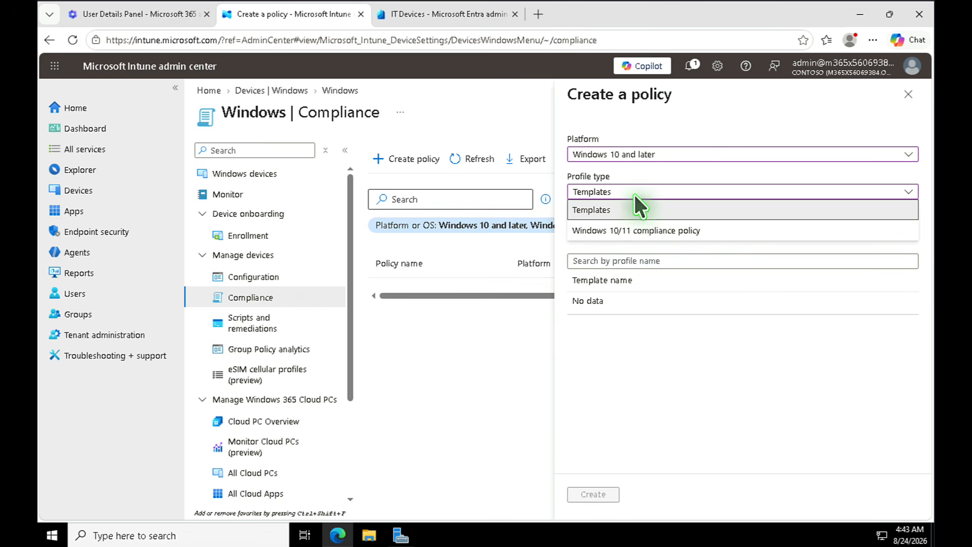
pyautogui.click(649, 230)
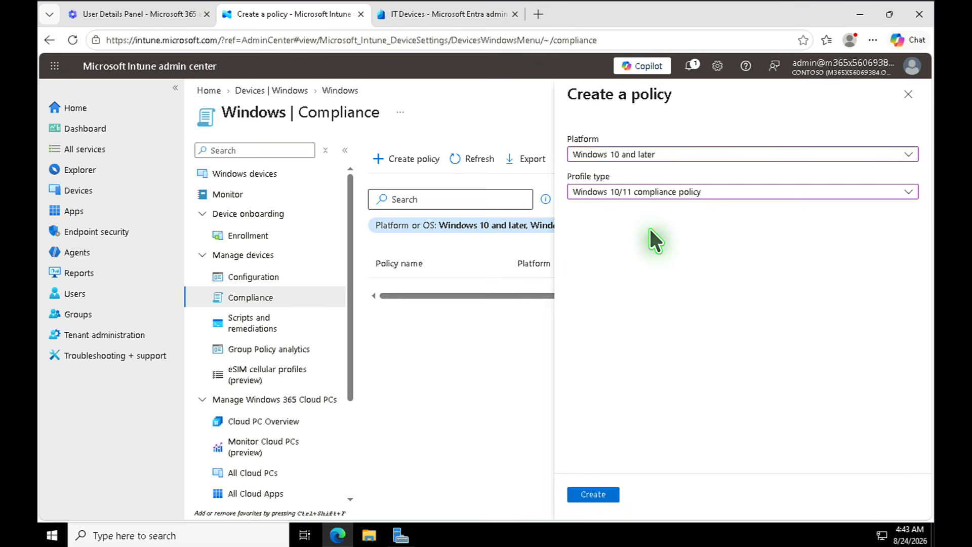
pyautogui.click(601, 496)
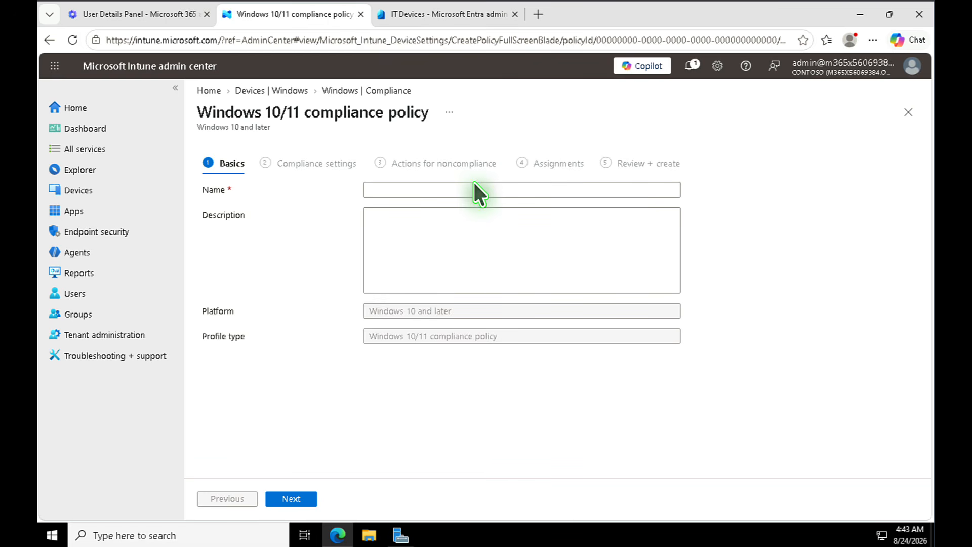
# - Name the compliance policy OSLCOMP and continue to its settings
pyautogui.click(471, 195)
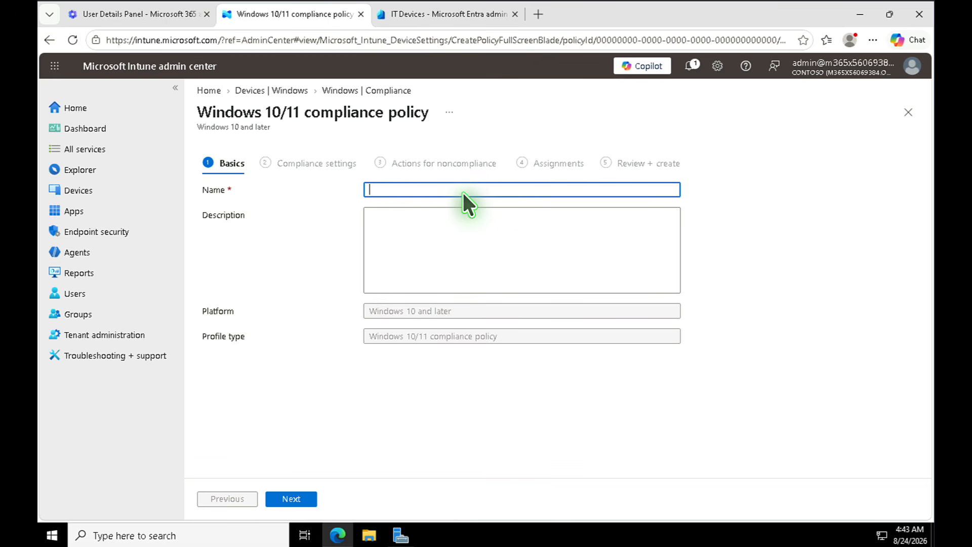
pyautogui.write('OS')
pyautogui.press('BackSpace')
pyautogui.write('SLCOMP')
pyautogui.click(293, 498)
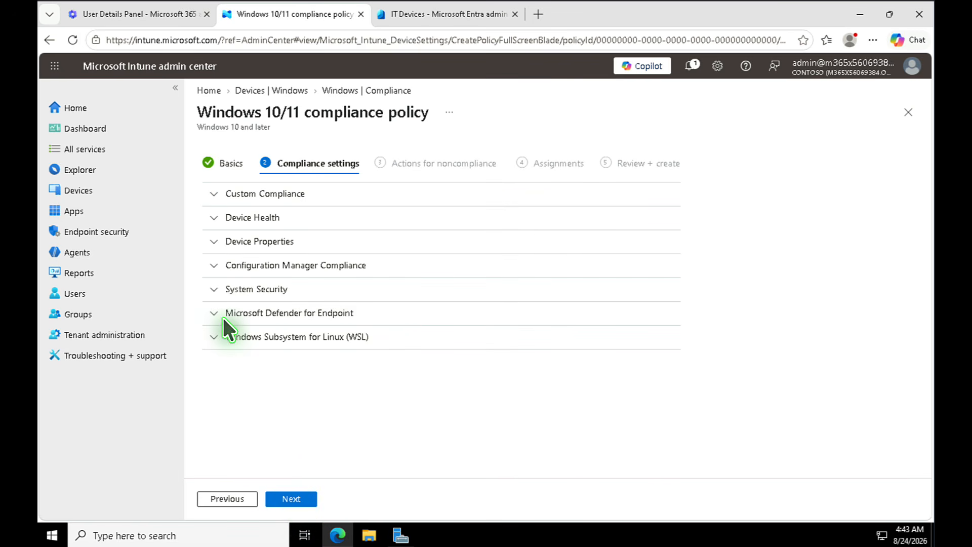
# - Expand Device Health and Device Properties, and edit the minimum OS version
pyautogui.click(213, 218)
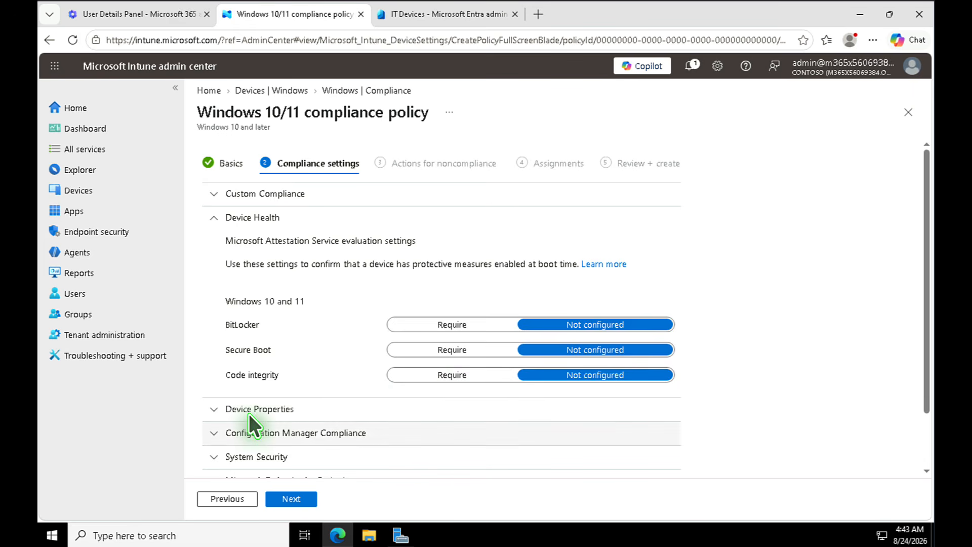
pyautogui.scroll(-2, 248, 412)
pyautogui.click(214, 341)
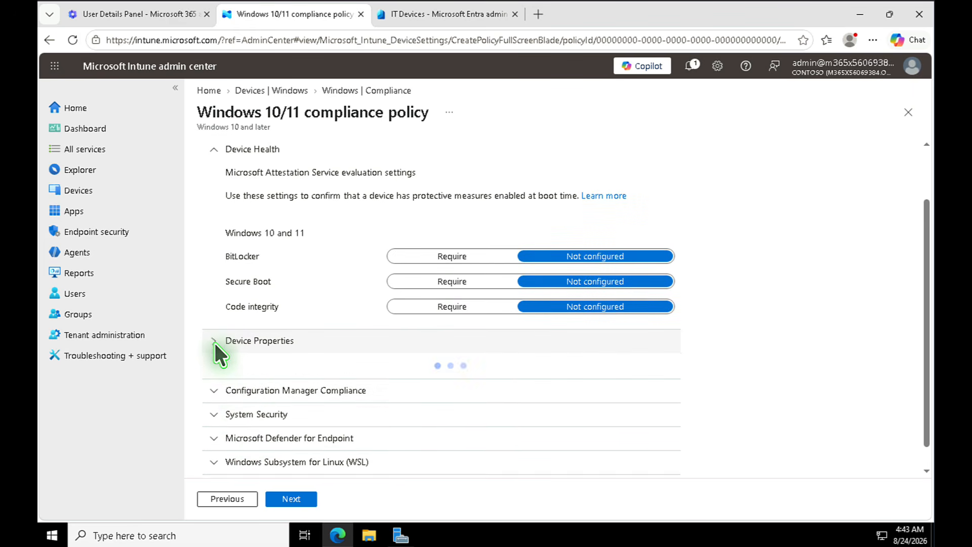
pyautogui.scroll(-3, 351, 347)
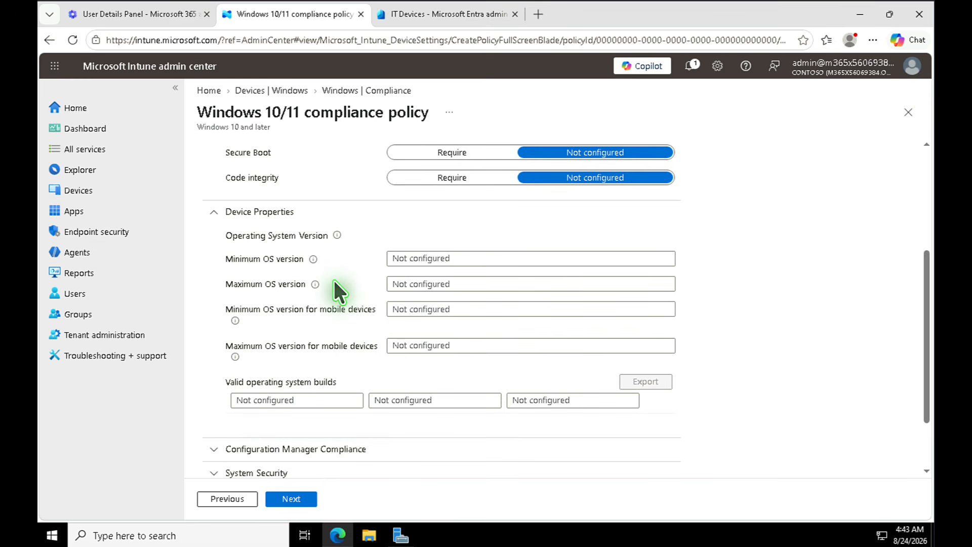
pyautogui.click(492, 259)
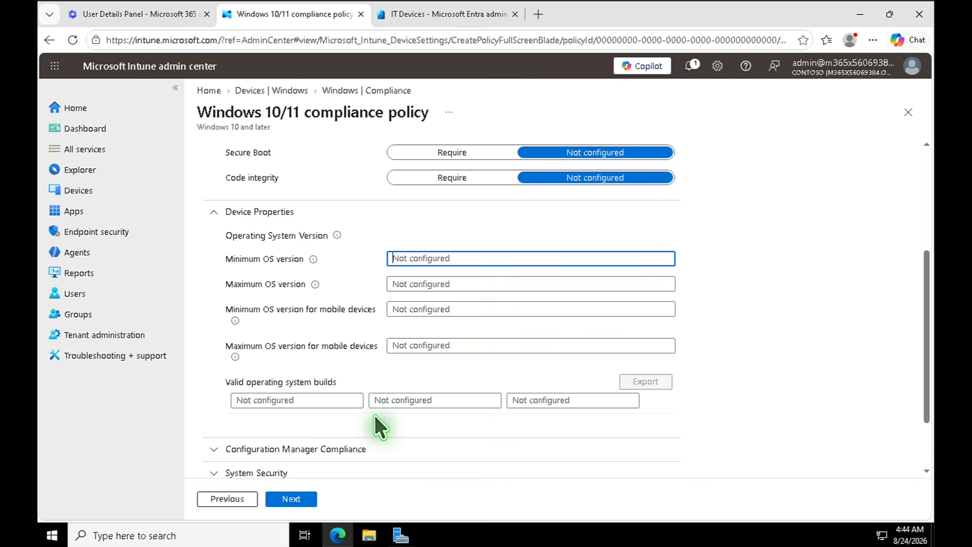
pyautogui.scroll(-2, 369, 409)
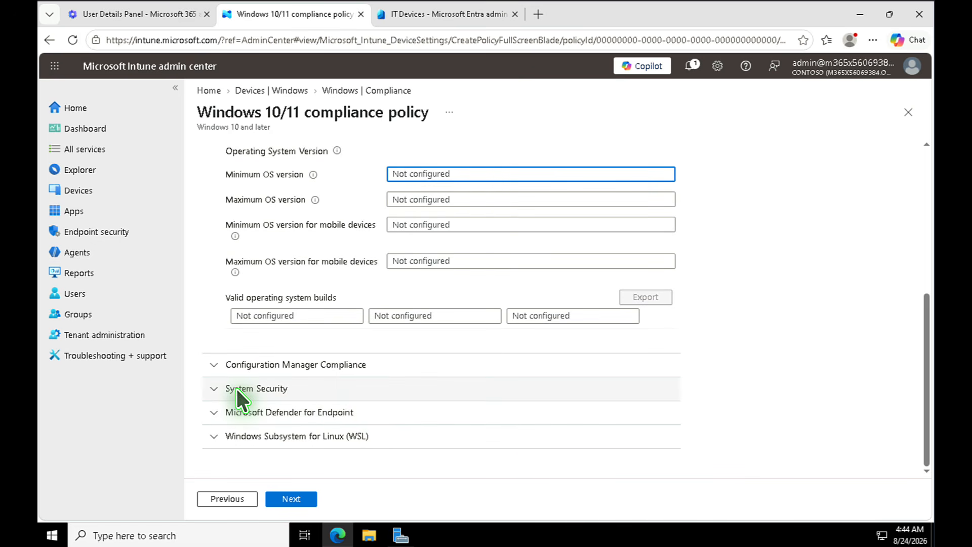
# - Under System Security, require a password to unlock and block simple passwords
pyautogui.click(217, 389)
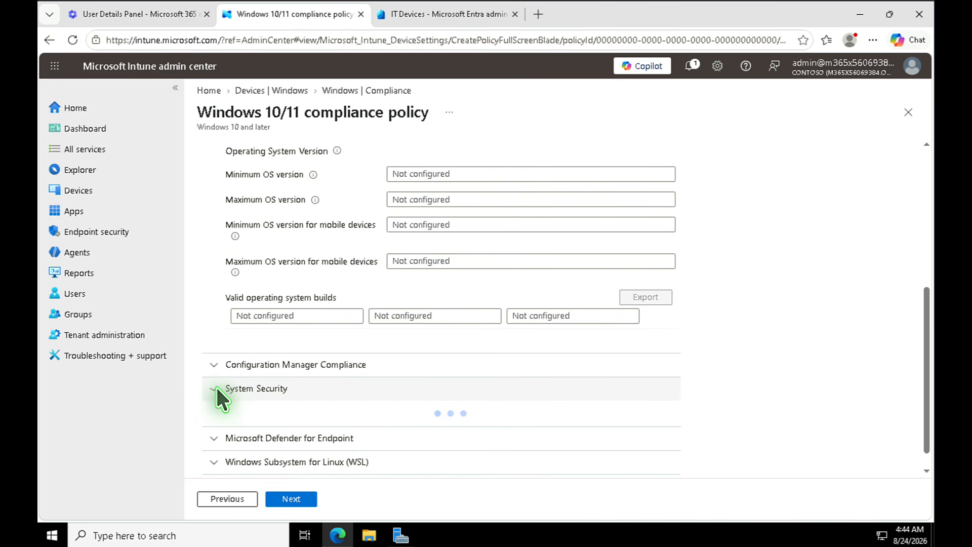
pyautogui.scroll(-3, 261, 389)
pyautogui.scroll(3, 259, 387)
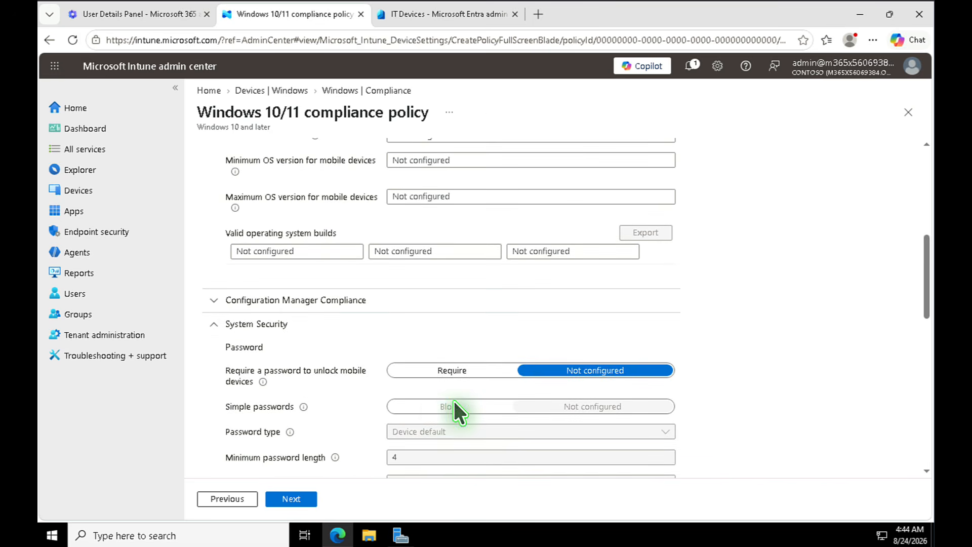
pyautogui.scroll(-3, 488, 382)
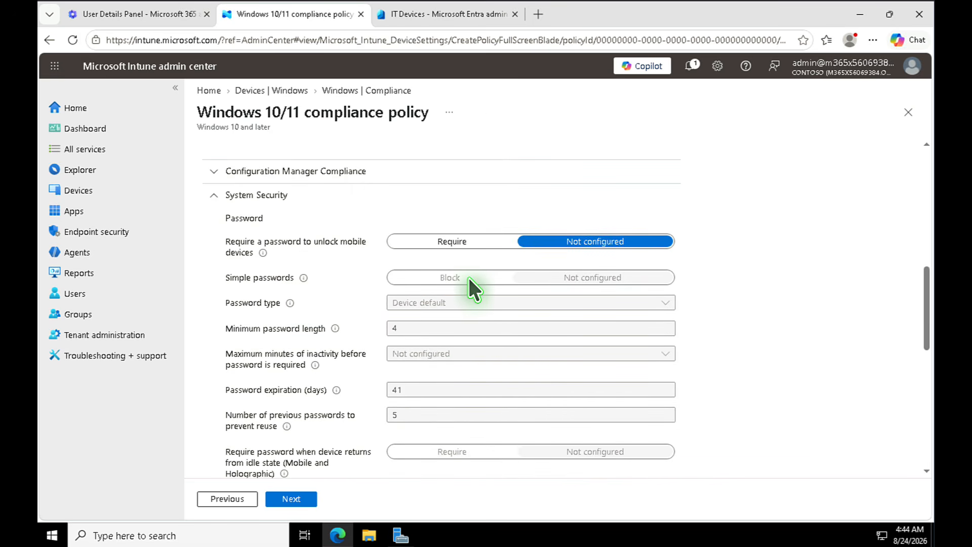
pyautogui.click(457, 239)
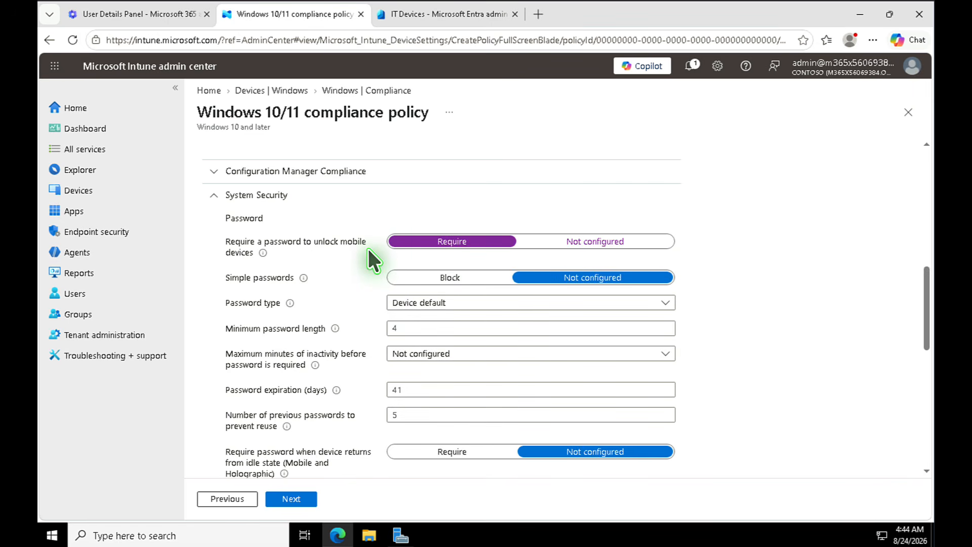
pyautogui.click(454, 276)
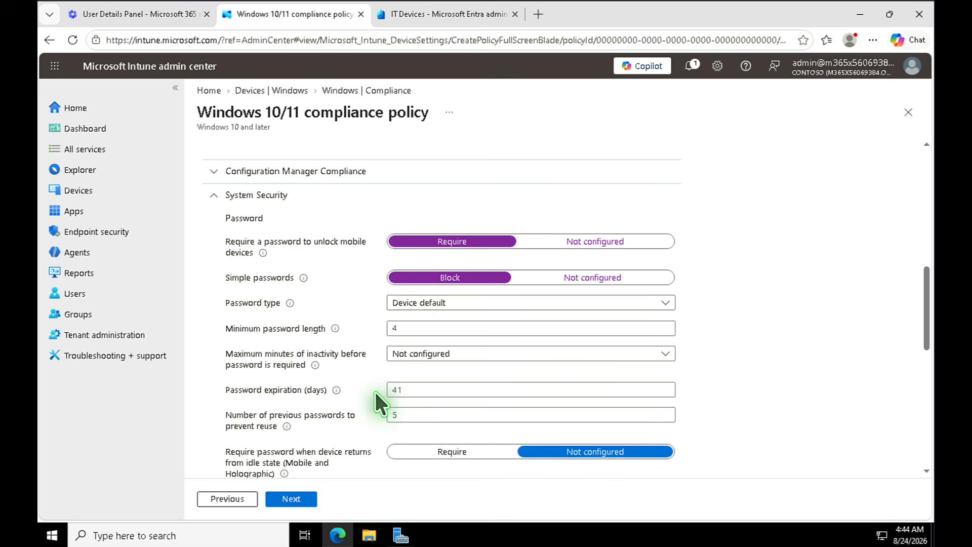
pyautogui.scroll(-2, 413, 390)
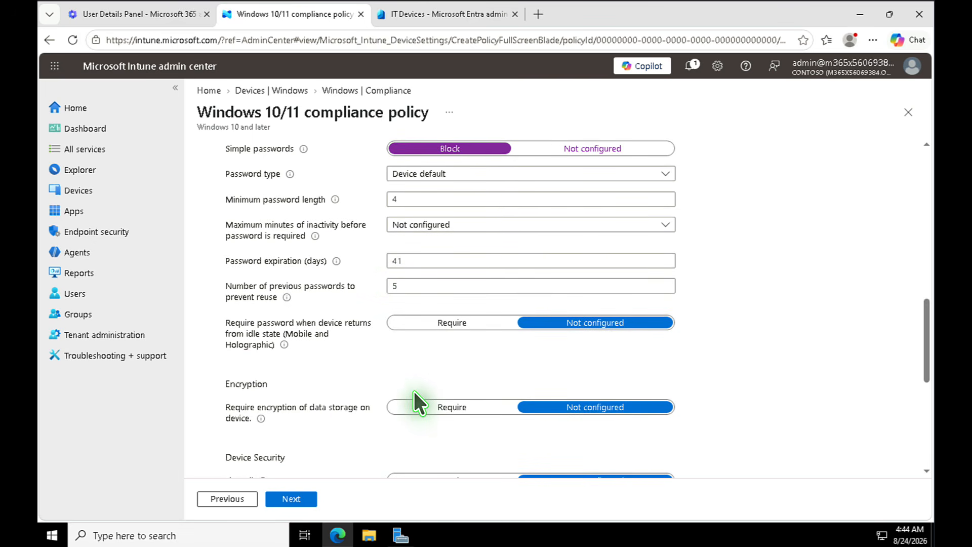
pyautogui.scroll(-2, 414, 391)
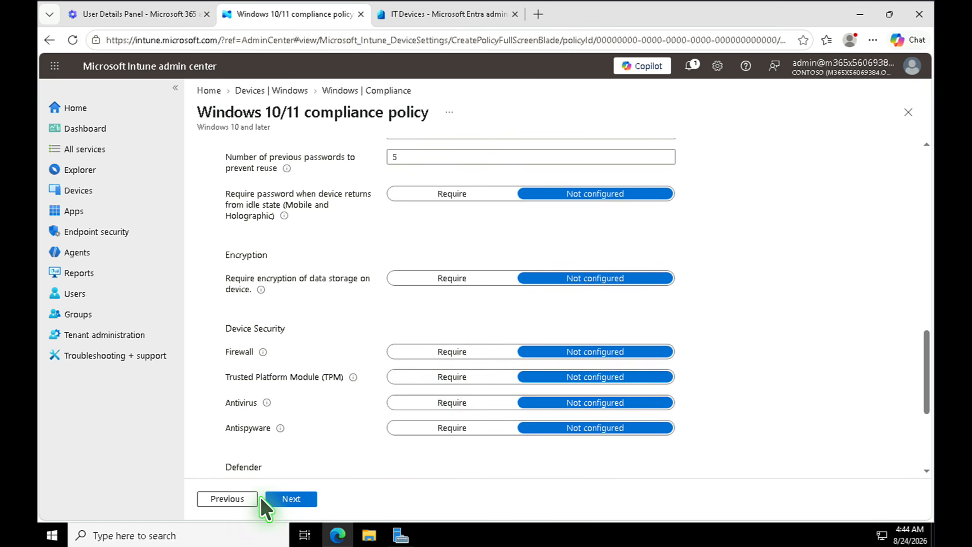
pyautogui.click(284, 500)
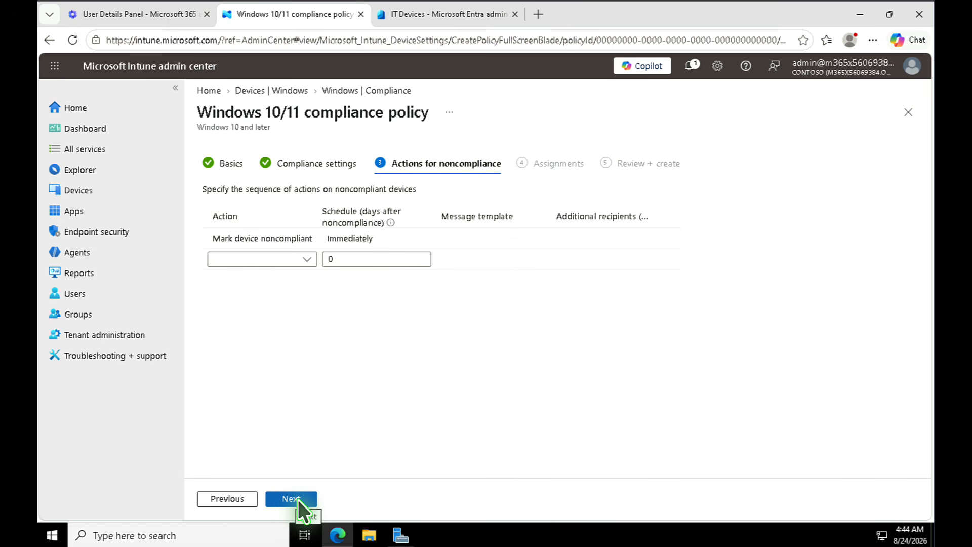
# - Include the IT Devices group in OSLCOMP's assignments, then review and create it
pyautogui.click(298, 499)
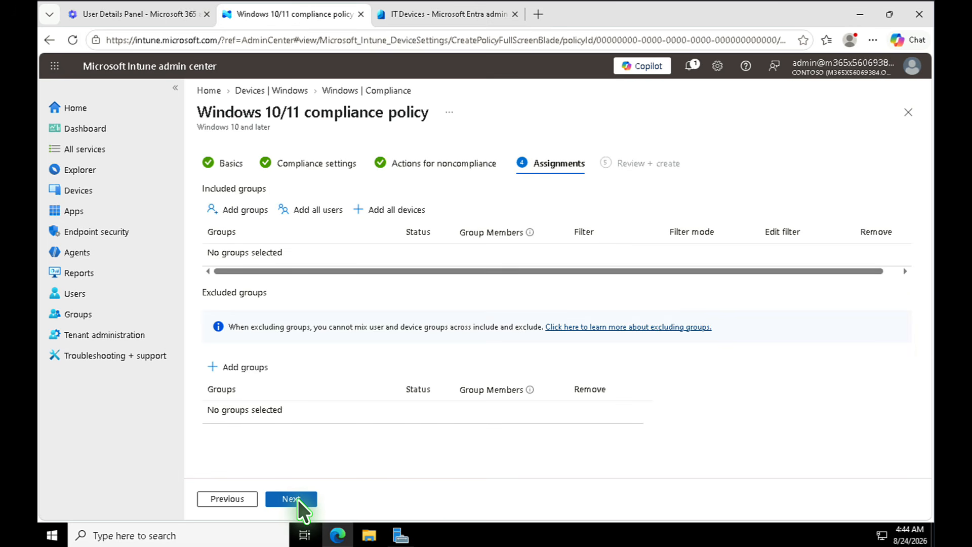
pyautogui.click(249, 213)
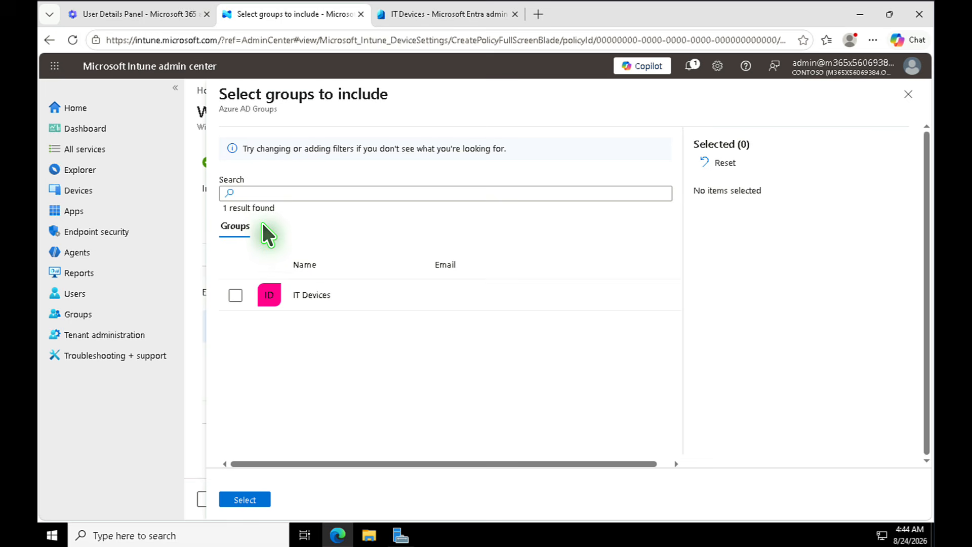
pyautogui.click(242, 296)
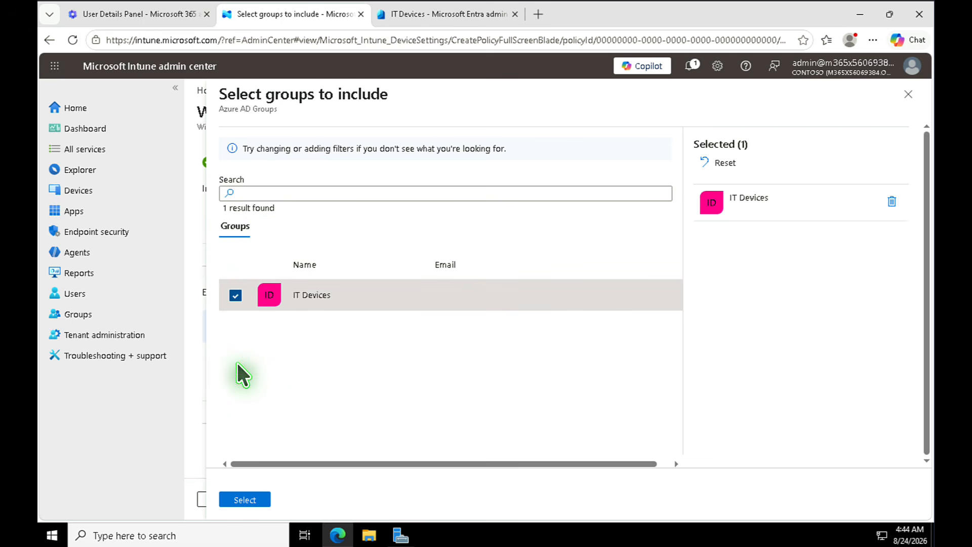
pyautogui.click(251, 500)
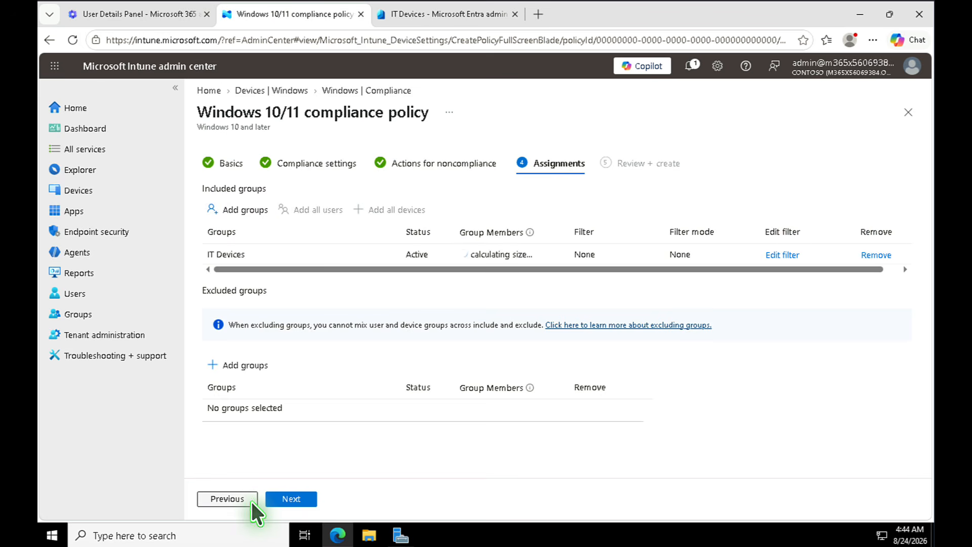
pyautogui.click(297, 501)
pyautogui.click(297, 502)
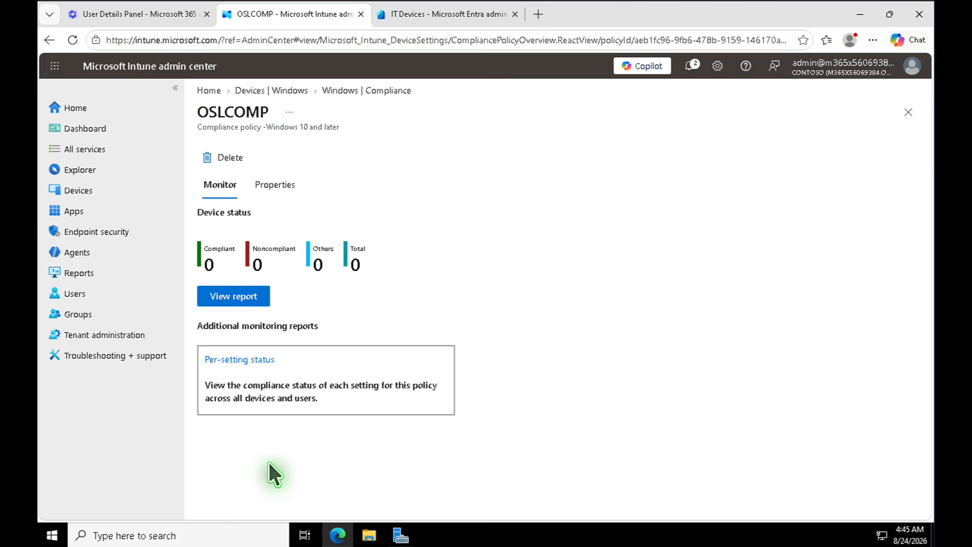
# - From Apps > Windows, create a new app of type Microsoft Store app (new)
pyautogui.click(73, 213)
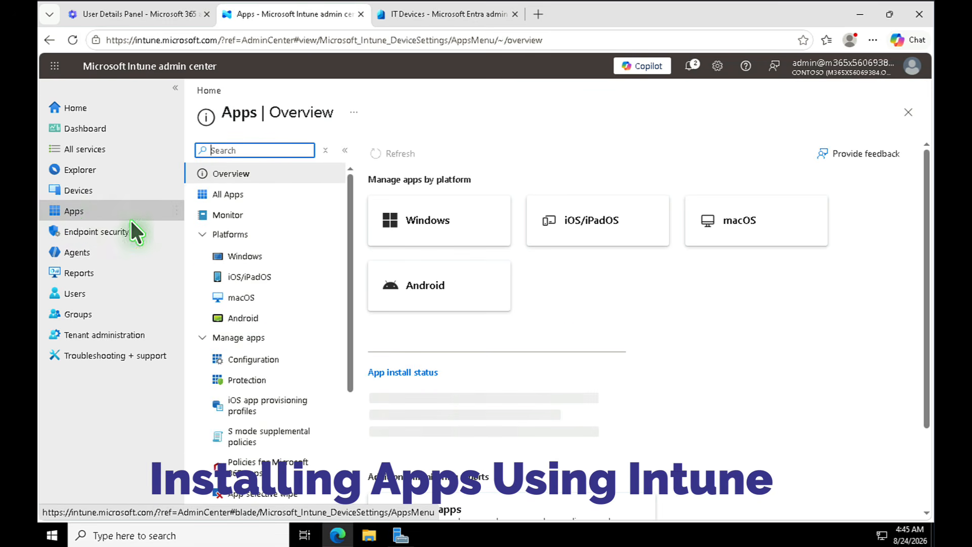
pyautogui.click(242, 256)
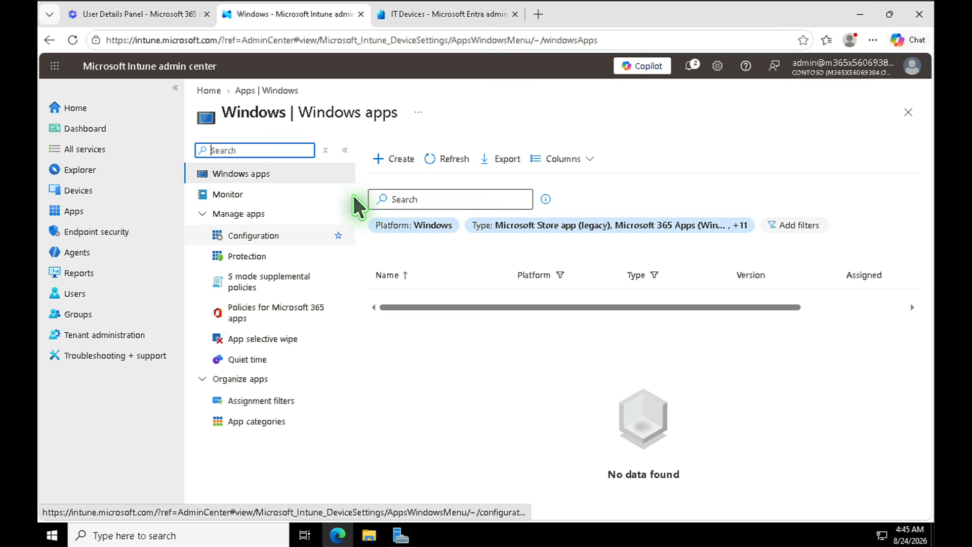
pyautogui.click(403, 158)
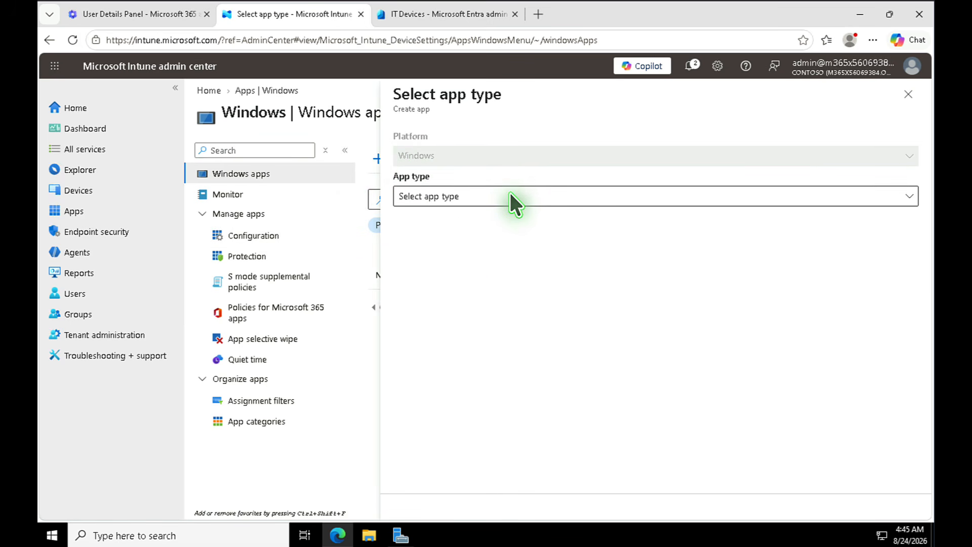
pyautogui.click(507, 191)
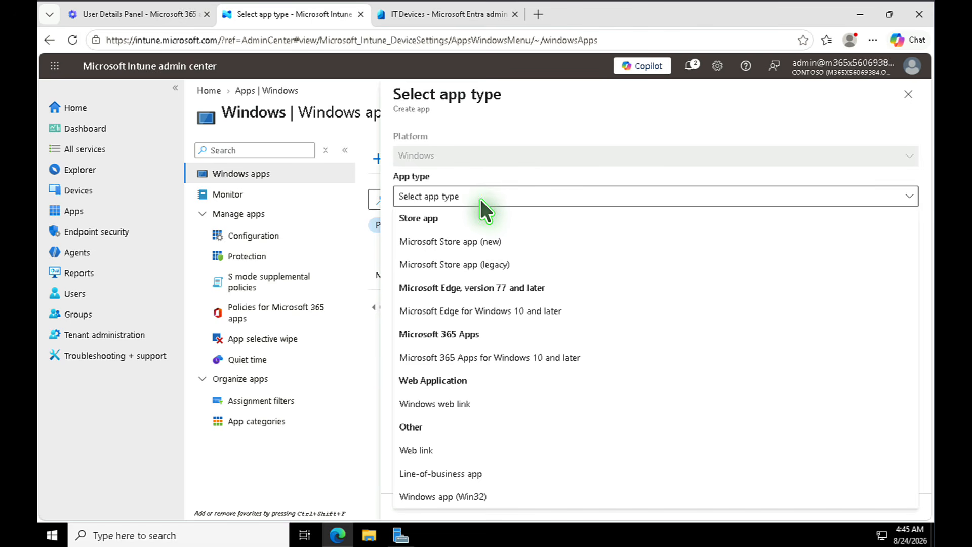
pyautogui.click(461, 246)
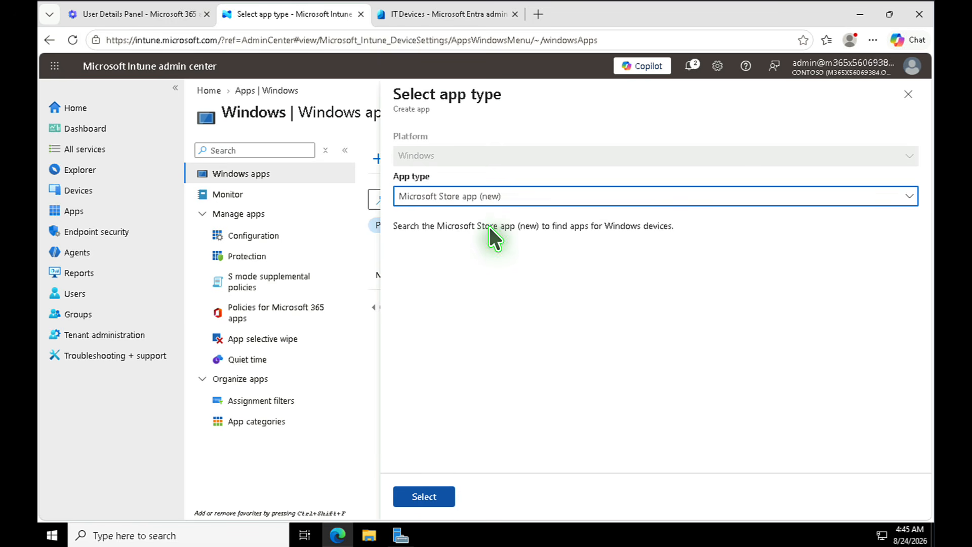
pyautogui.click(424, 497)
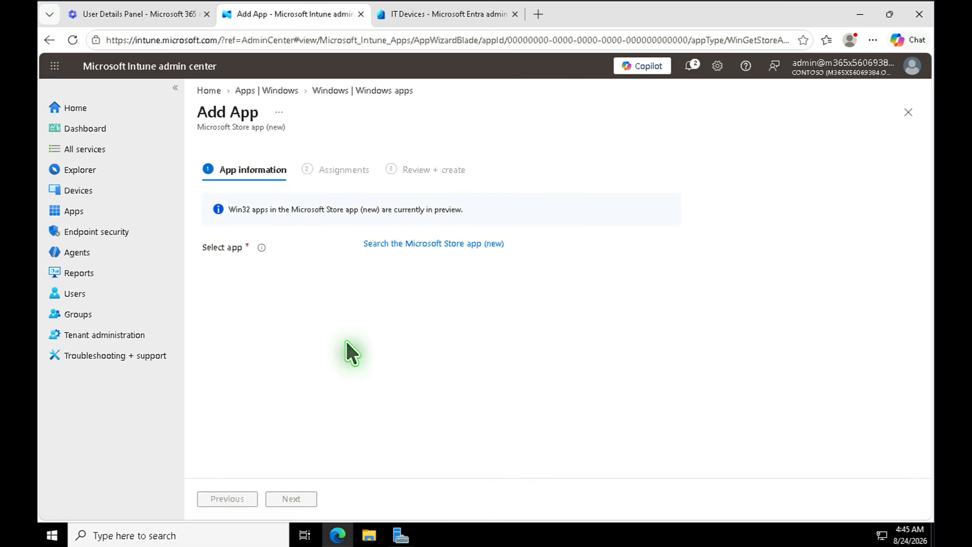
# - Search the Store for 'Zoom' and select Video Meetings for Zoom - Teams and GMeet
pyautogui.click(421, 245)
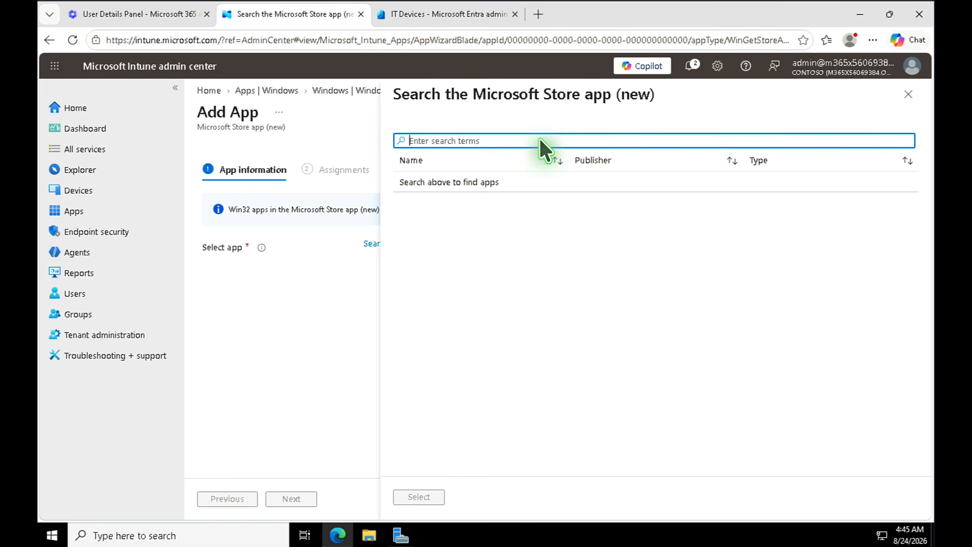
pyautogui.write('Zoom')
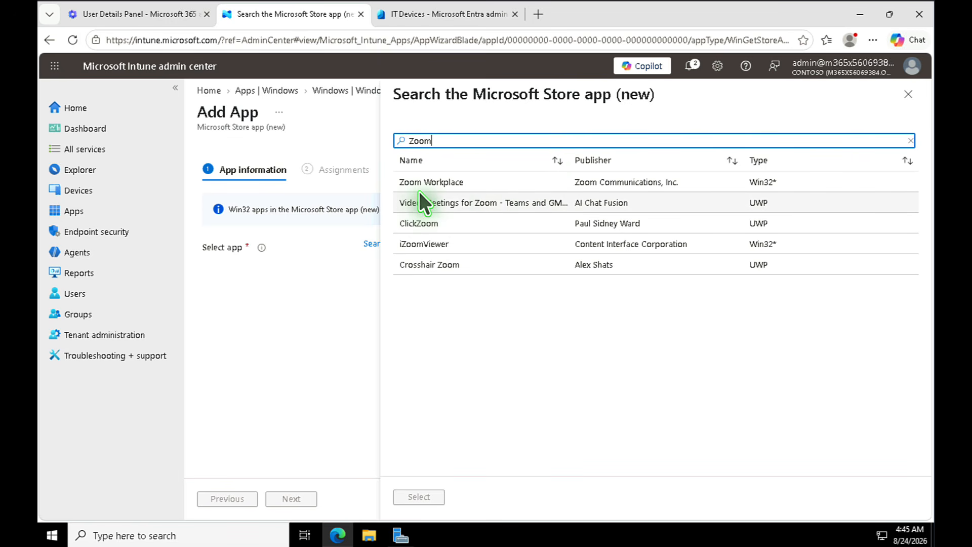
pyautogui.click(469, 201)
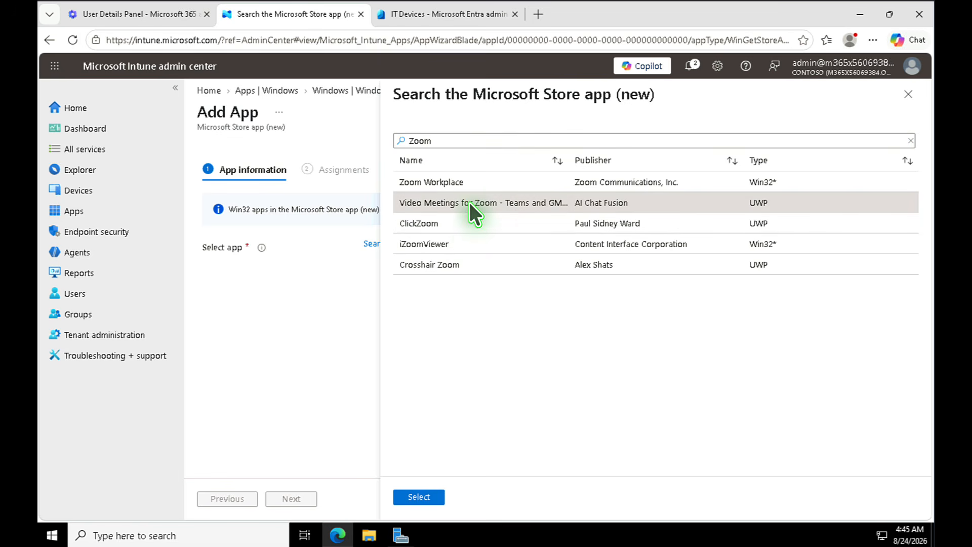
pyautogui.click(427, 497)
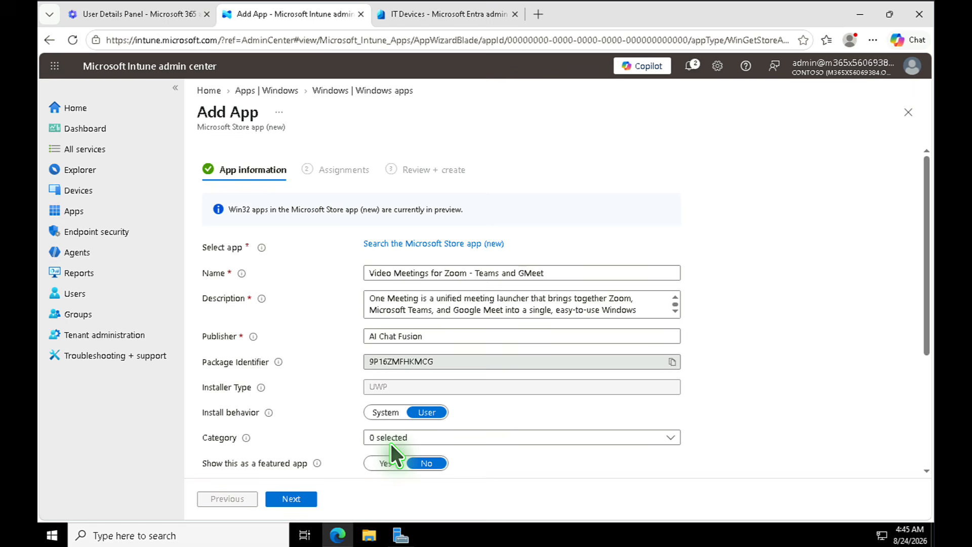
# - Set Show this as a featured app to Yes and clear the Owner field
pyautogui.scroll(-3, 374, 438)
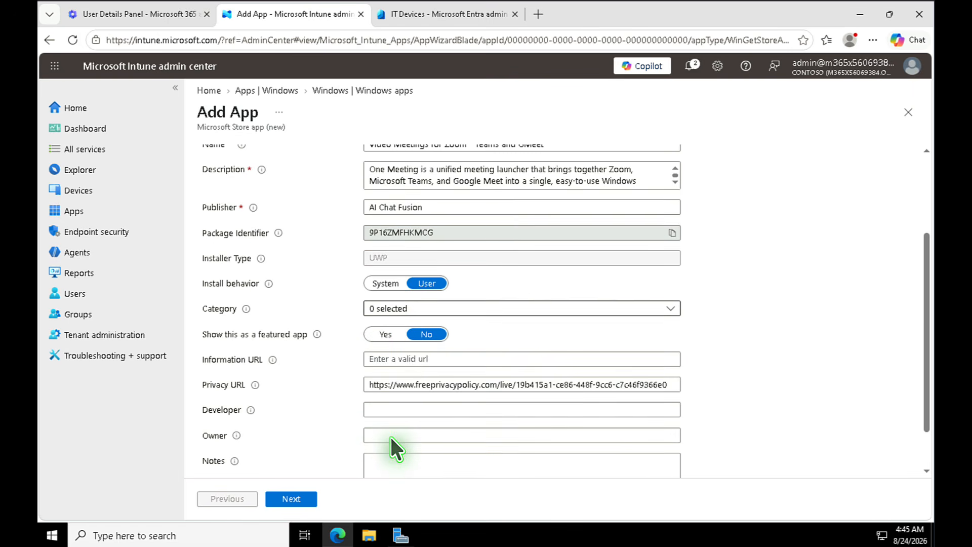
pyautogui.click(390, 333)
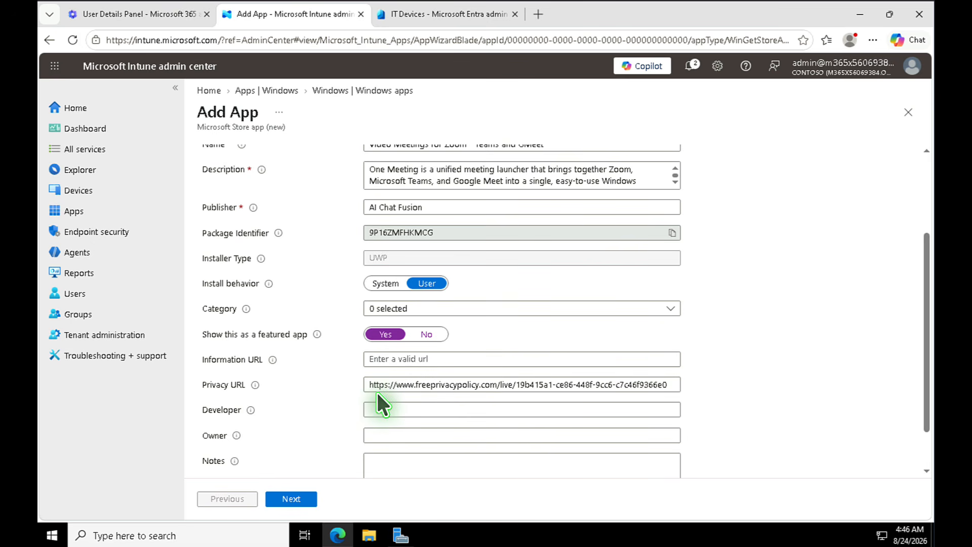
pyautogui.scroll(-2, 376, 391)
pyautogui.click(383, 350)
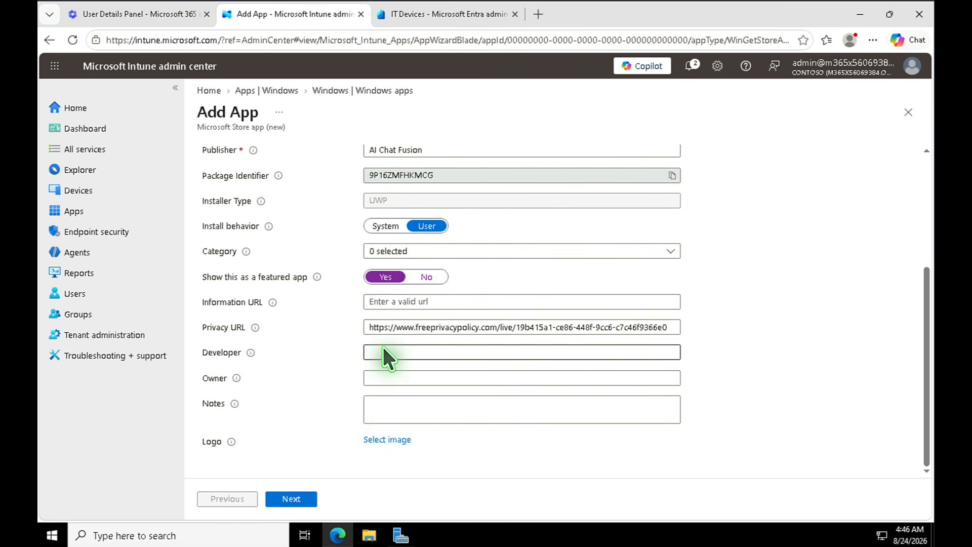
pyautogui.click(383, 380)
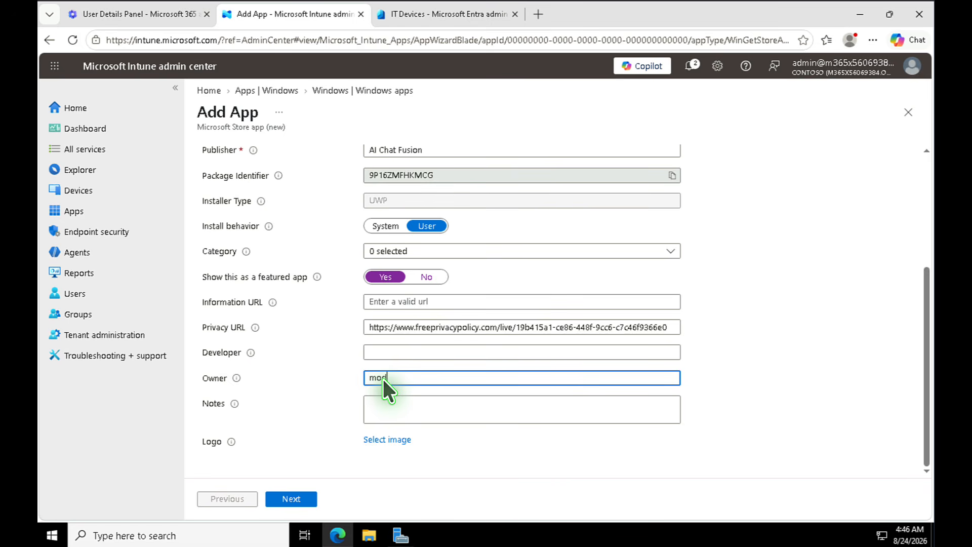
pyautogui.hotkey('ctrl', 'a')
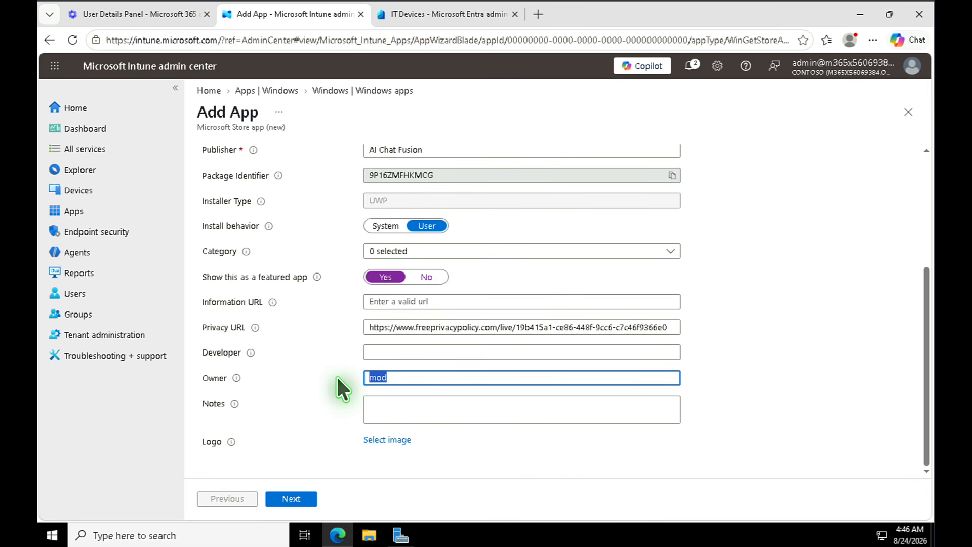
pyautogui.press('BackSpace')
pyautogui.click(295, 500)
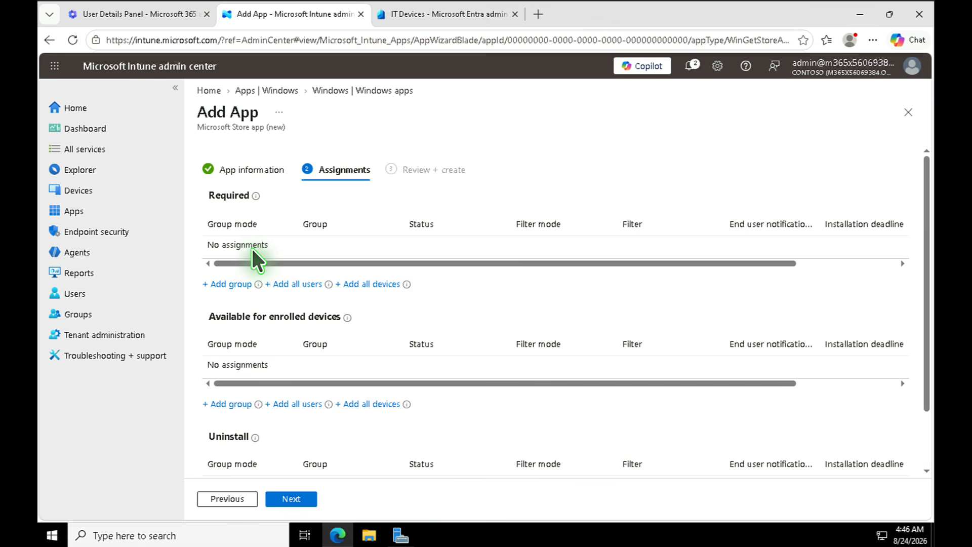
# - Add the IT Devices group under Required assignments
pyautogui.click(236, 285)
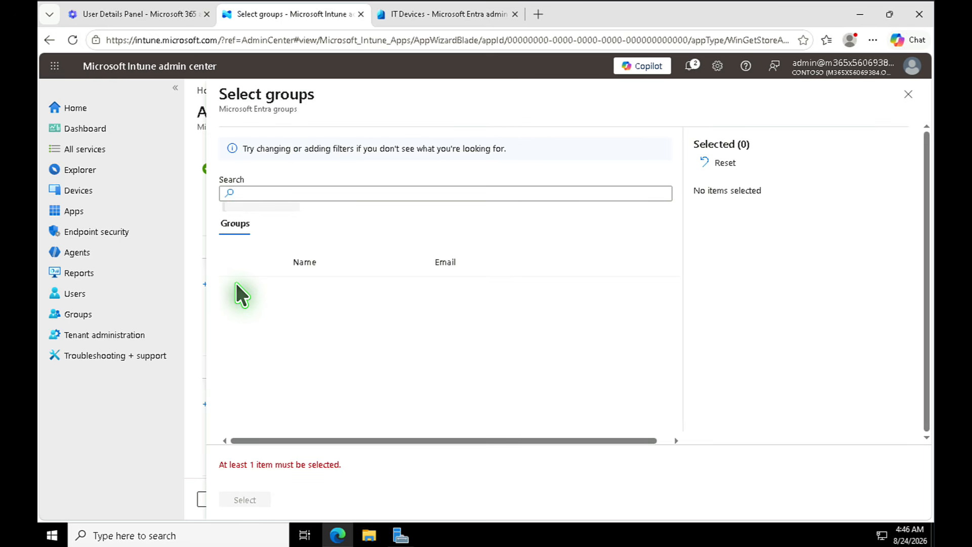
pyautogui.click(235, 295)
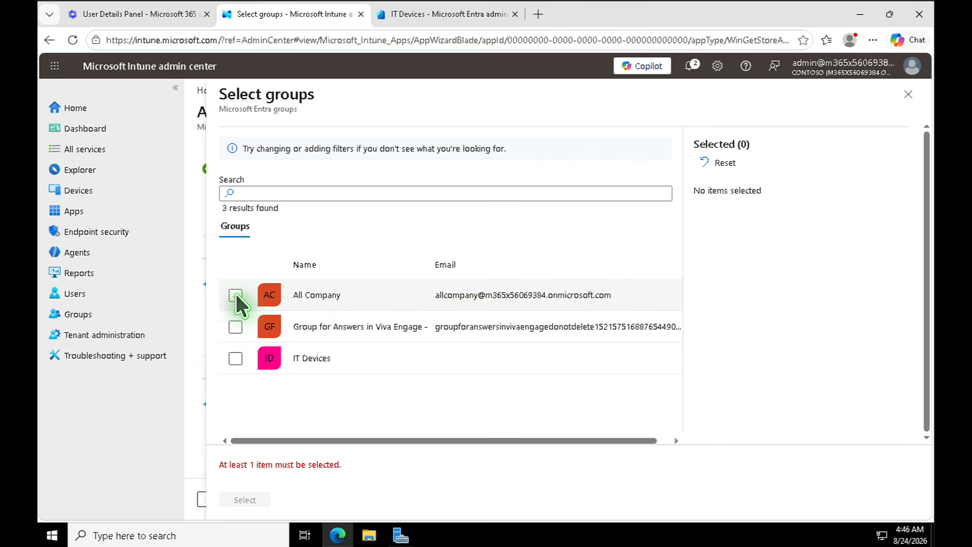
pyautogui.click(236, 357)
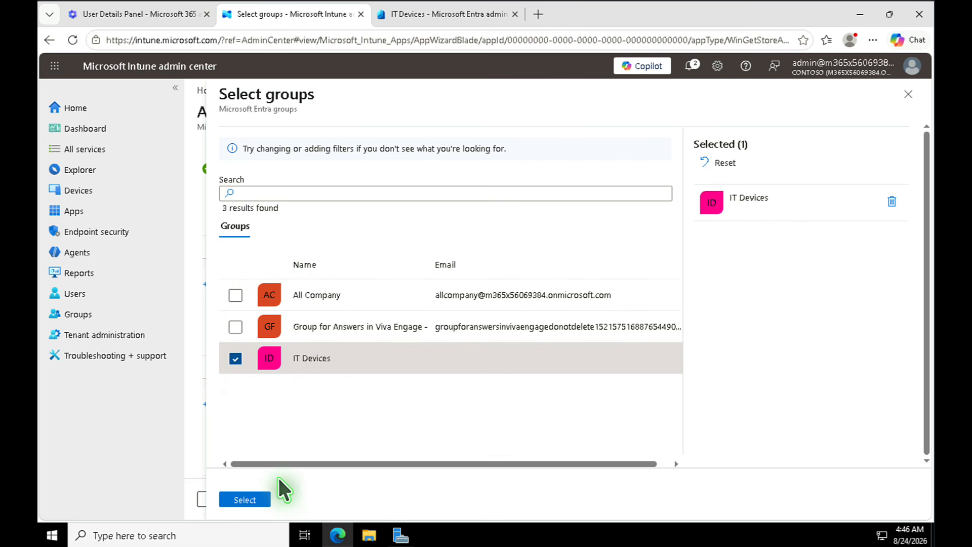
pyautogui.click(252, 500)
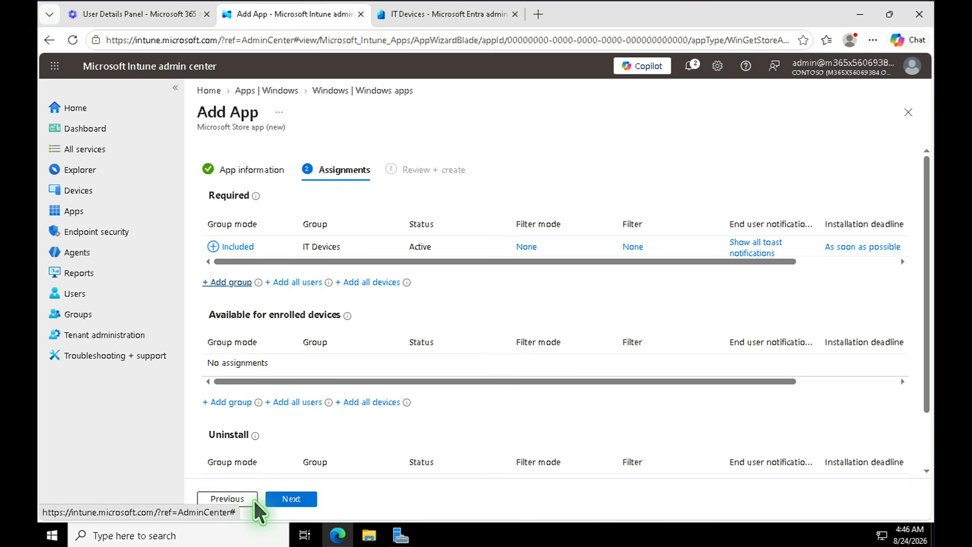
# - Inspect the IT Devices assignment settings without changes, then return to Review + create
pyautogui.click(306, 500)
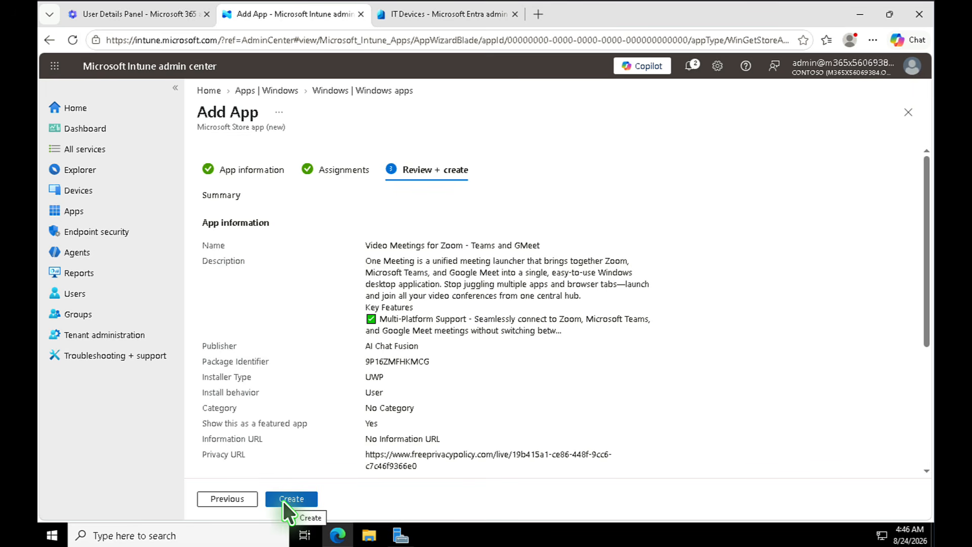
pyautogui.click(233, 498)
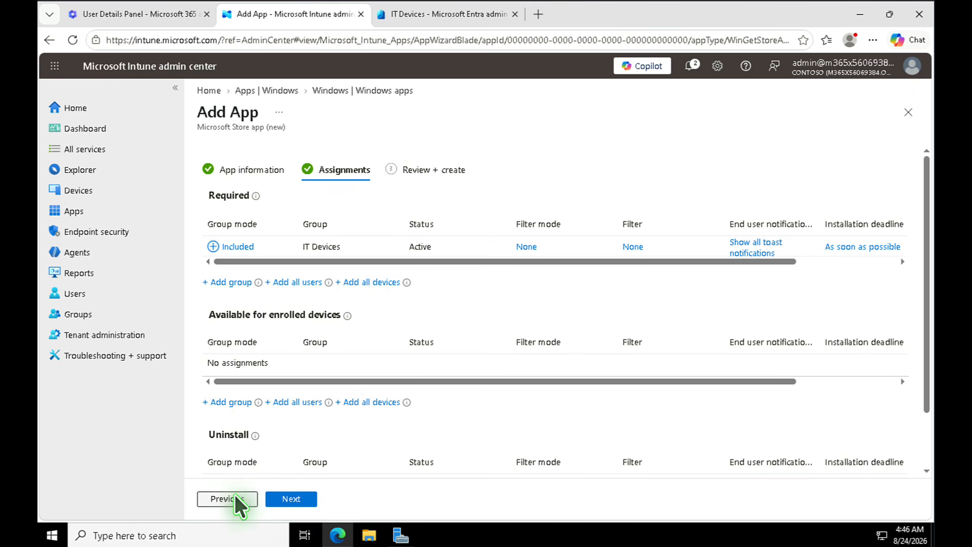
pyautogui.click(235, 247)
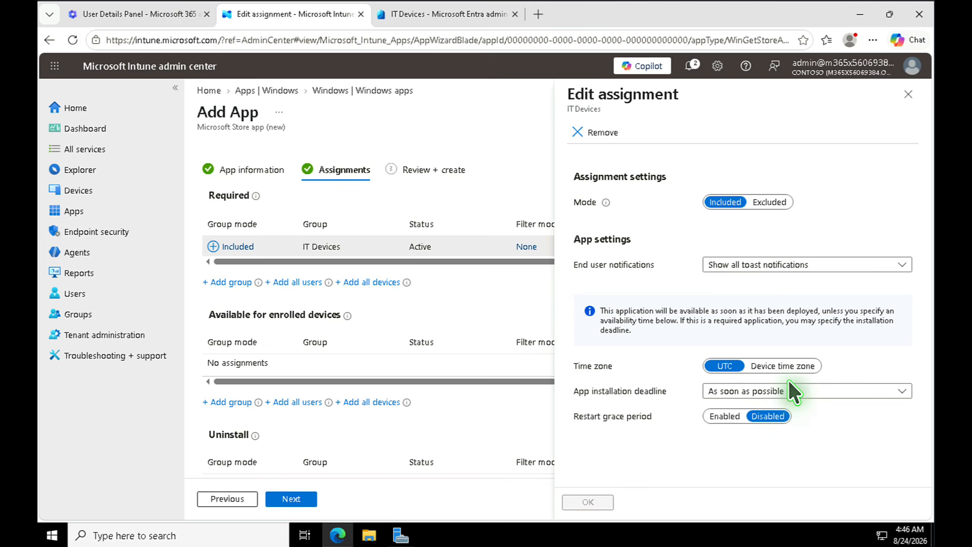
pyautogui.click(912, 99)
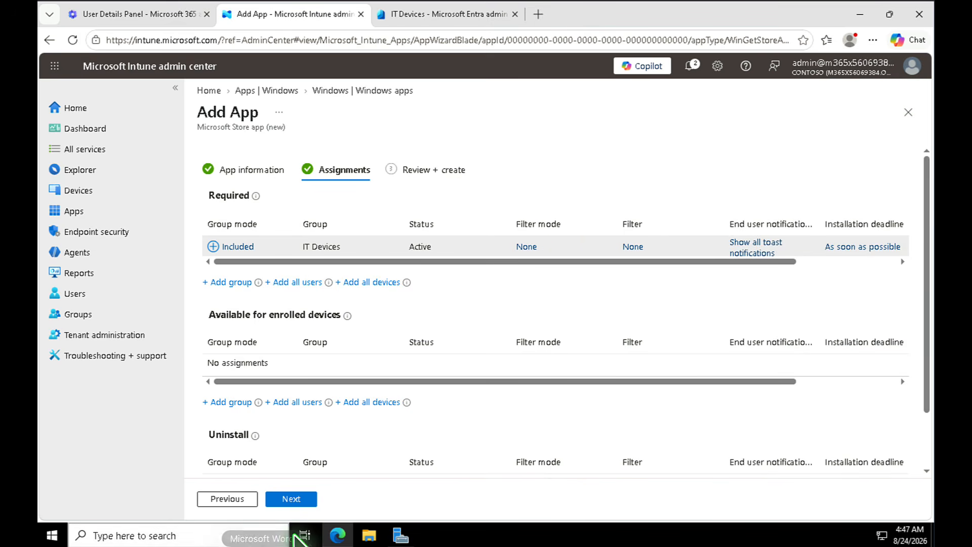
pyautogui.click(303, 495)
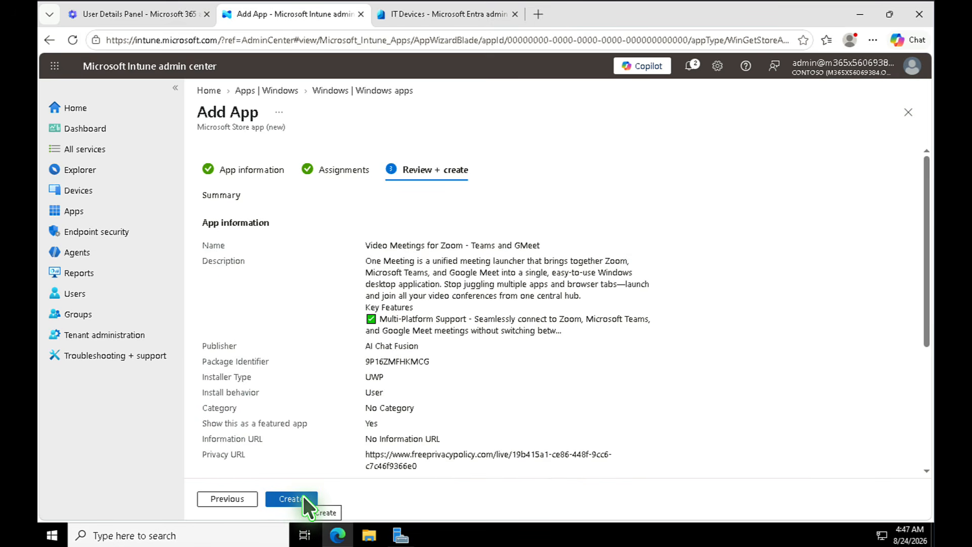
# - Create the video-meeting app and close its overview to return to the Windows apps list
pyautogui.click(303, 495)
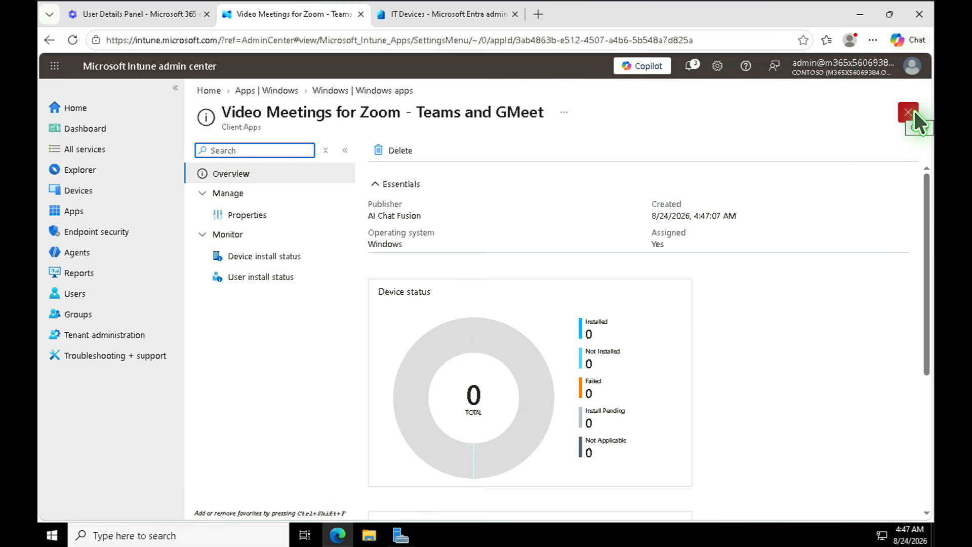
pyautogui.click(912, 112)
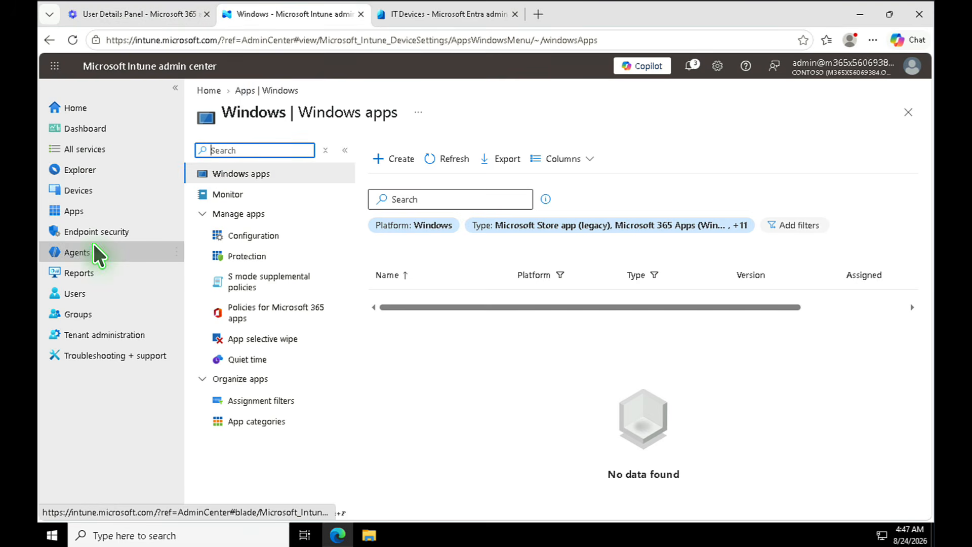
# - Open SEA-WS2 from the Windows devices list under Devices > By platform
pyautogui.click(74, 190)
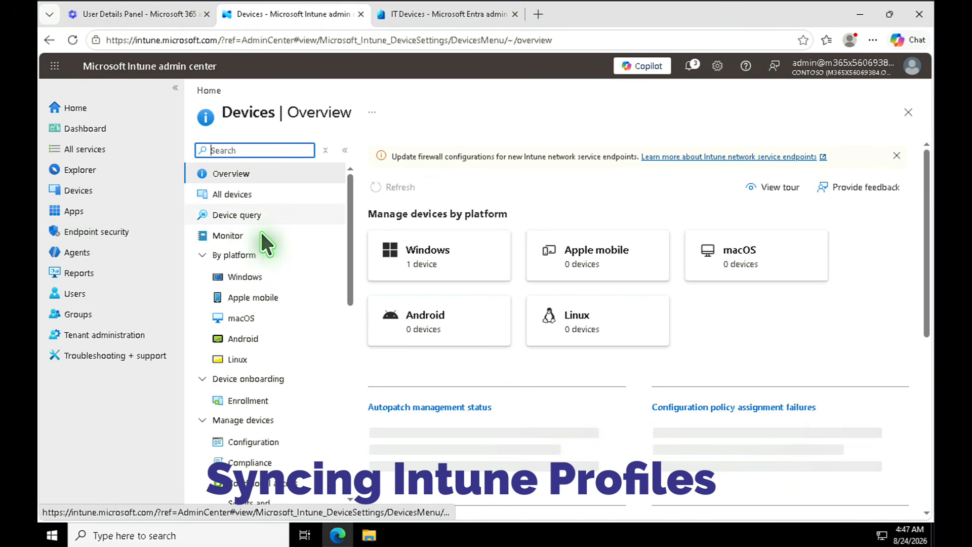
pyautogui.click(250, 275)
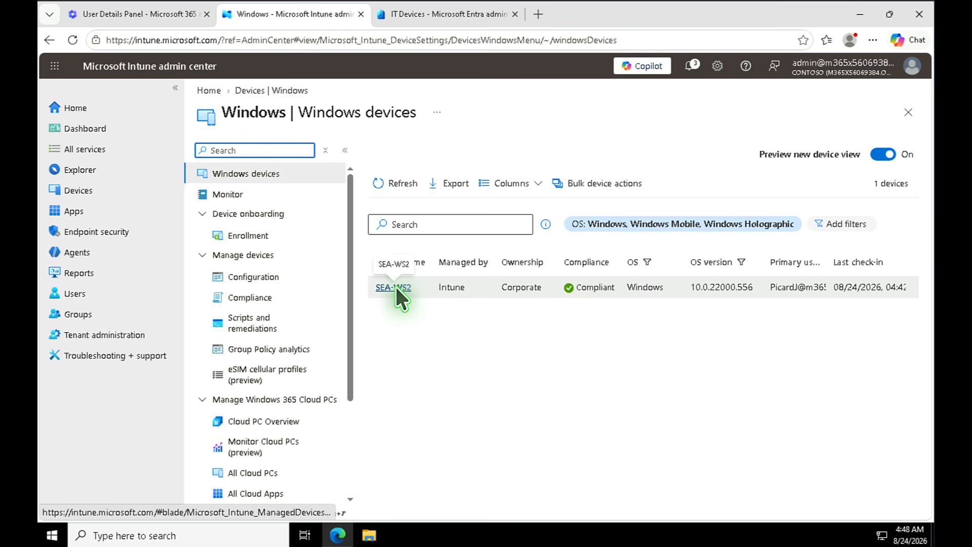
pyautogui.click(396, 288)
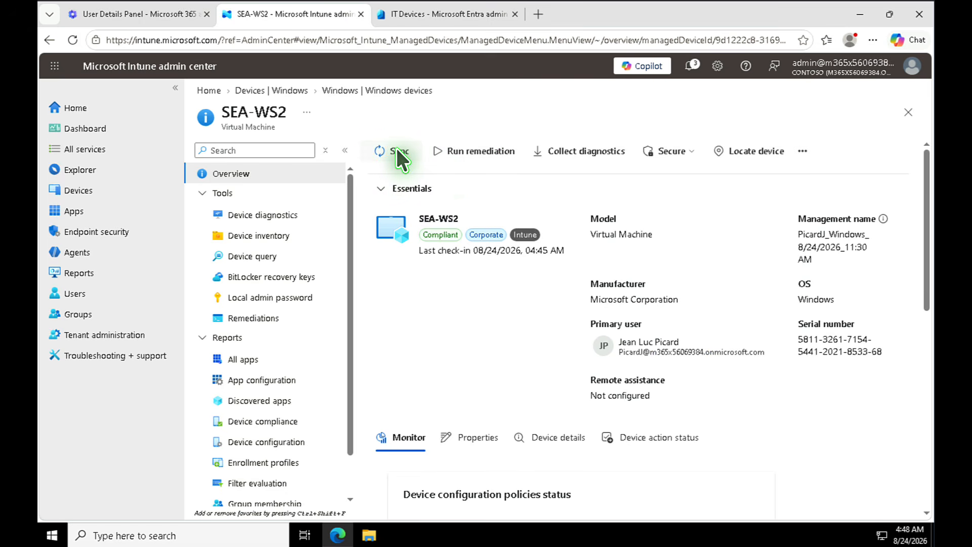
# - Sync SEA-WS2 so it reports 3 of 3 policies succeeded and 1 app offered
pyautogui.click(397, 149)
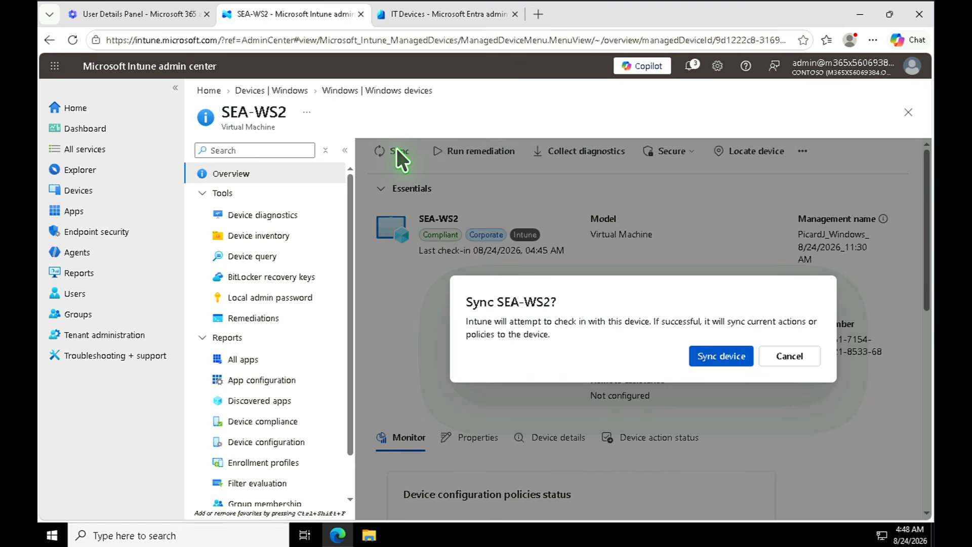
pyautogui.click(731, 353)
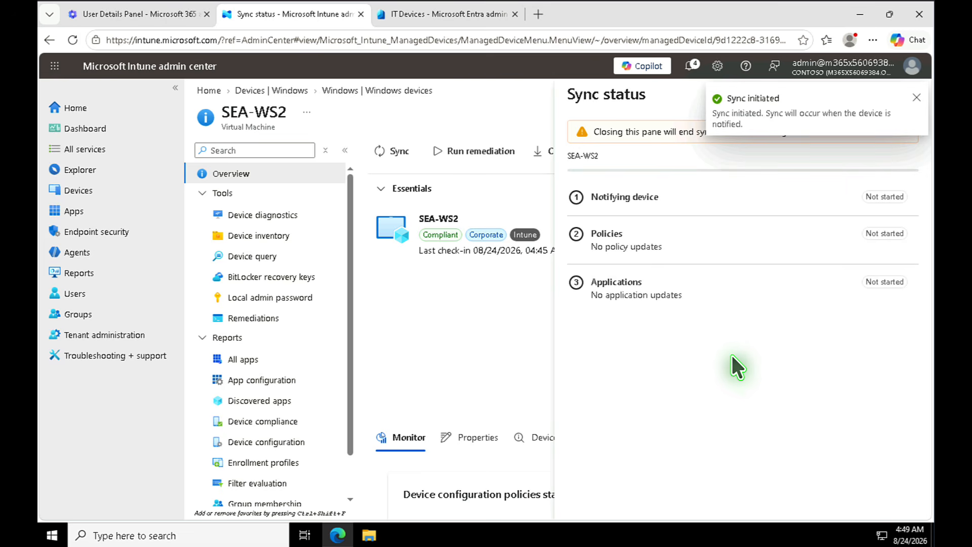
pyautogui.click(909, 93)
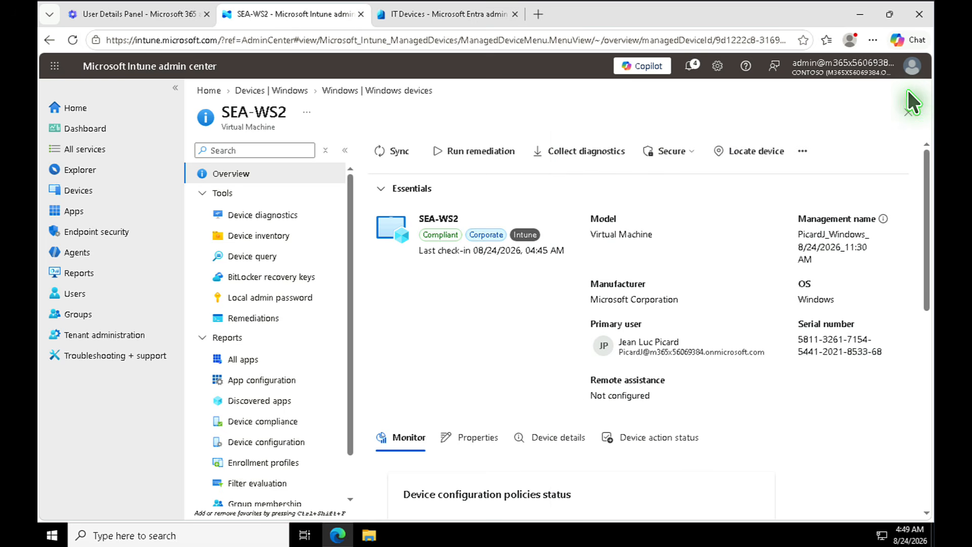
# - Send a remote Restart to SEA-WS2 from the device's Remote actions menu and confirm it
pyautogui.click(802, 151)
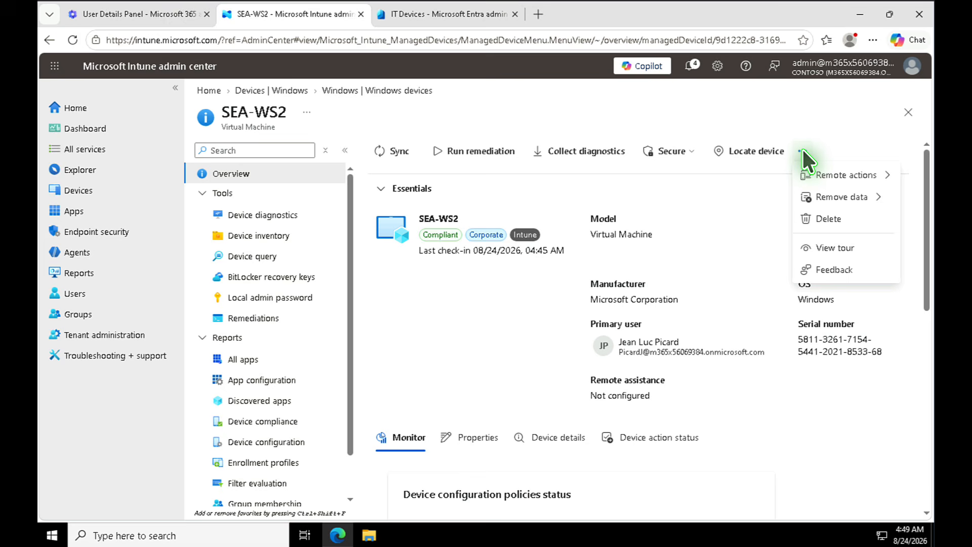
pyautogui.click(837, 174)
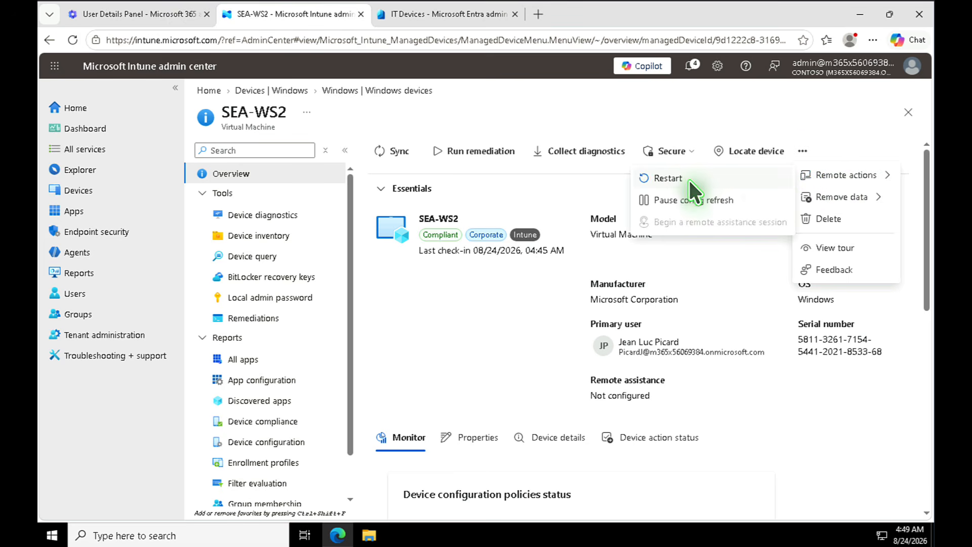
pyautogui.click(663, 177)
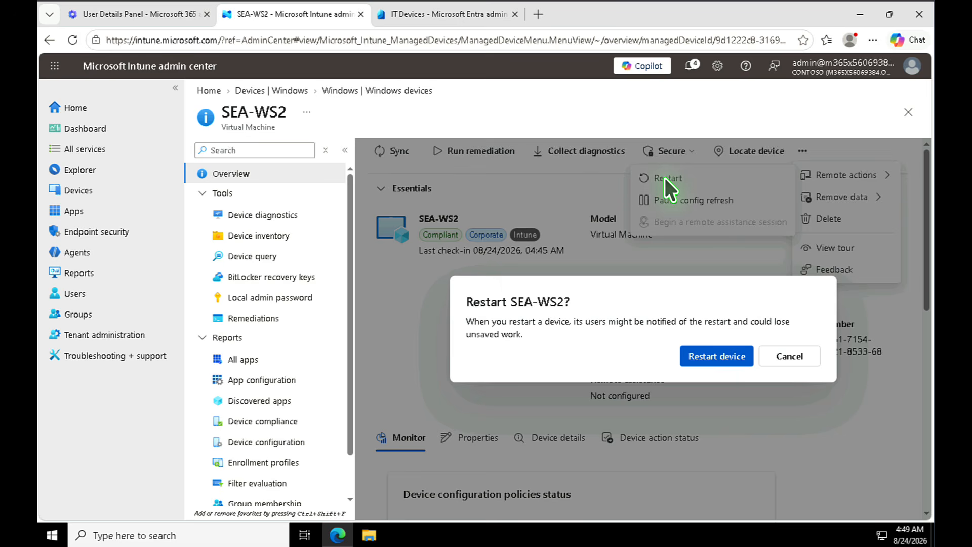
pyautogui.click(722, 358)
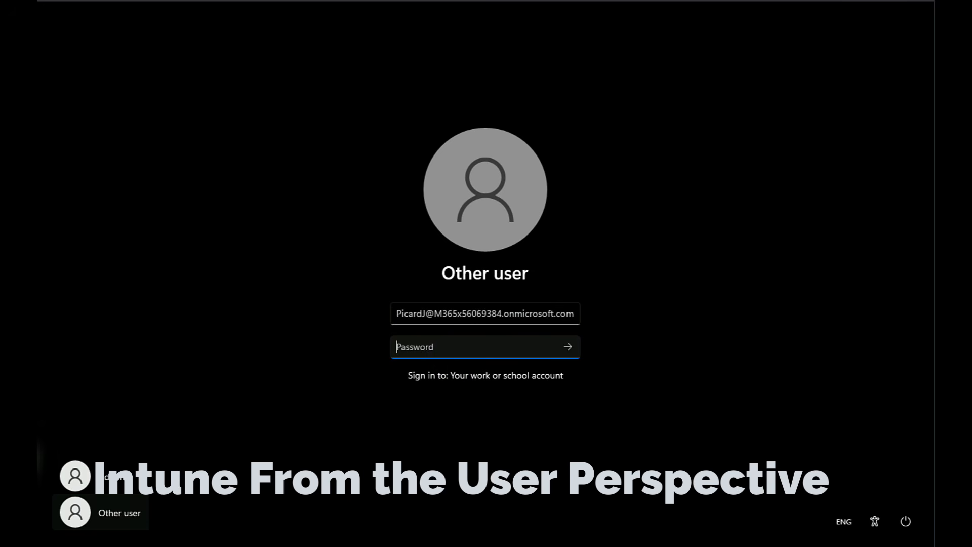
# - Enter the work account password on SEA-WS2's sign-in screen to reach the desktop
pyautogui.write('••••••••••••••••••••••••••')
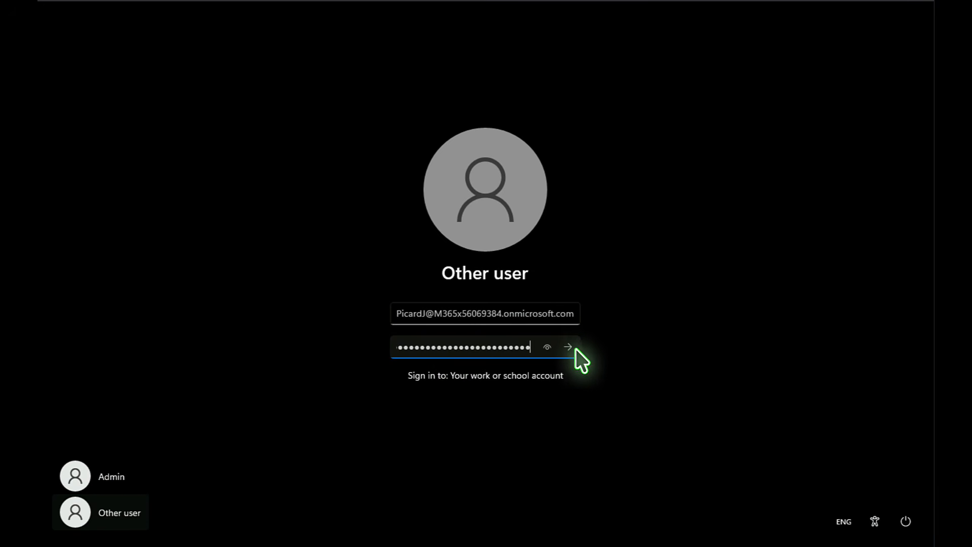
pyautogui.click(573, 346)
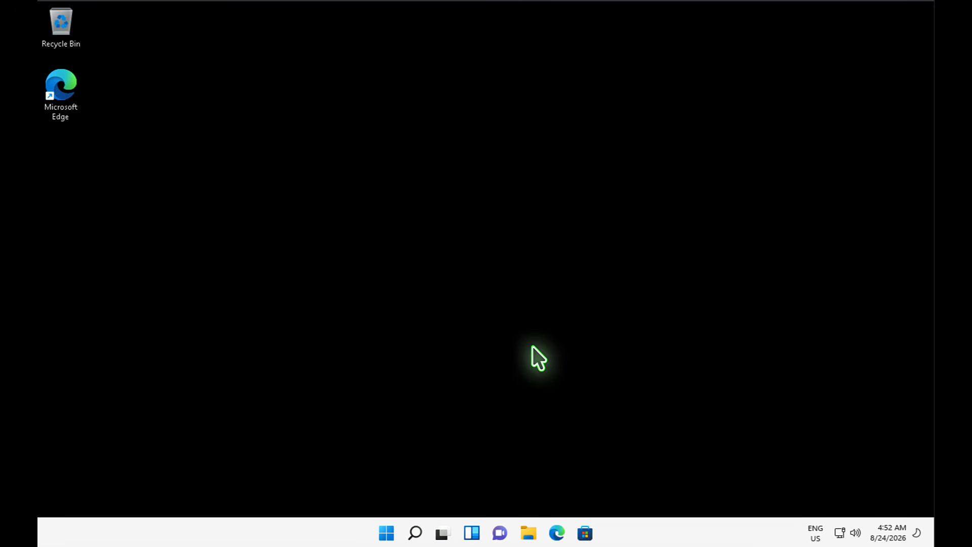
pyautogui.rightClick(321, 150)
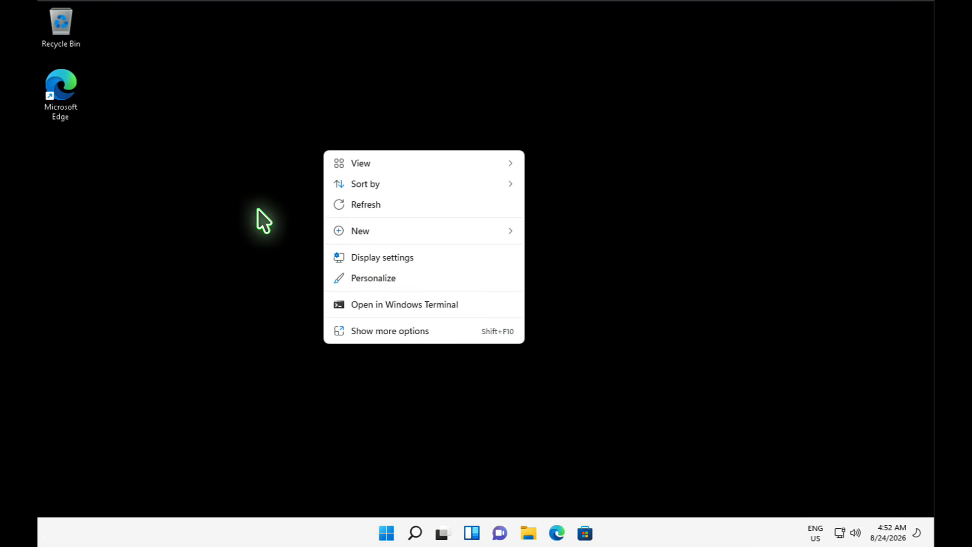
pyautogui.moveTo(407, 236)
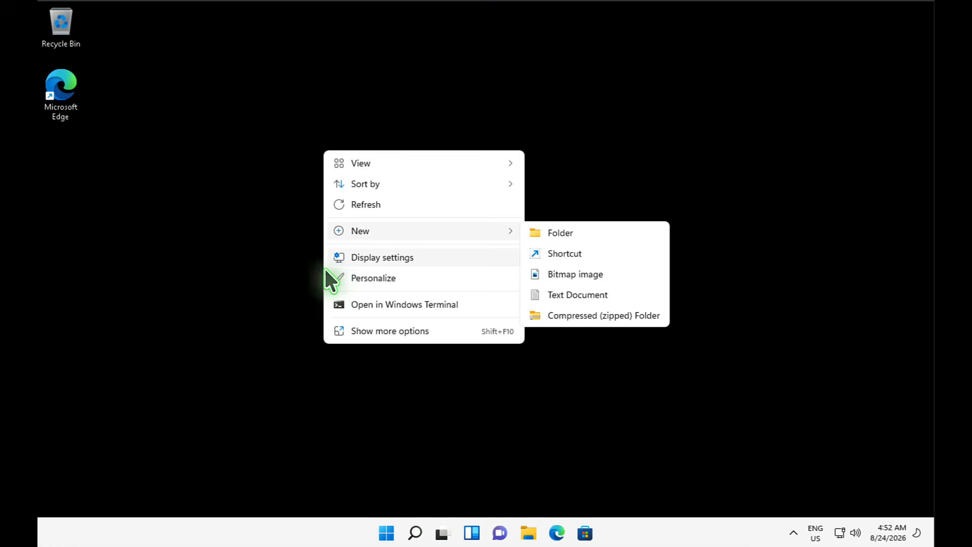
pyautogui.click(237, 281)
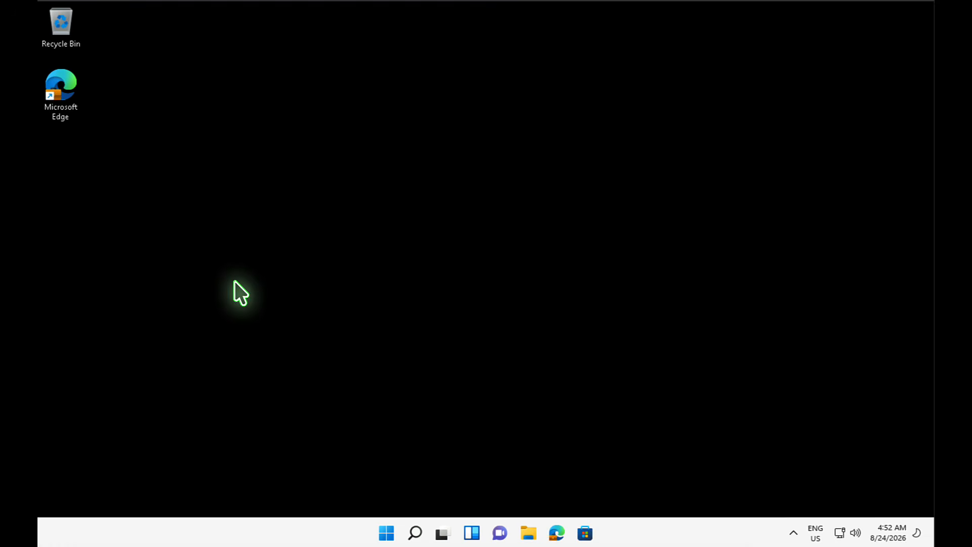
pyautogui.click(386, 535)
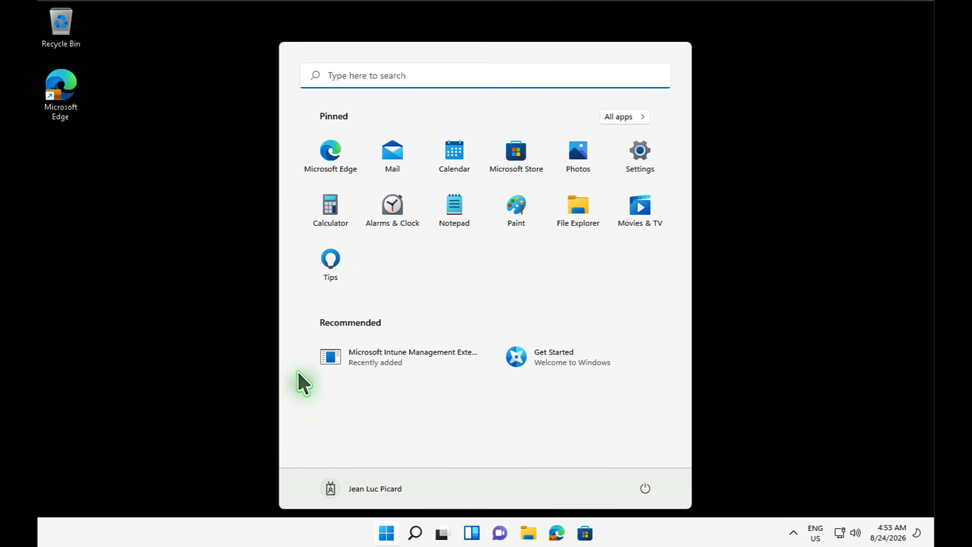
pyautogui.click(641, 154)
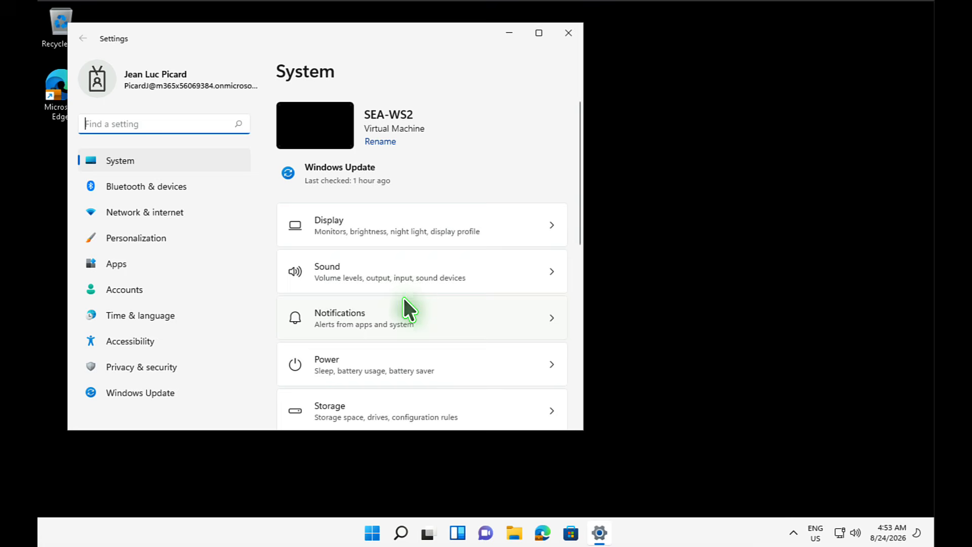
pyautogui.scroll(-1, 389, 262)
pyautogui.scroll(-3, 391, 266)
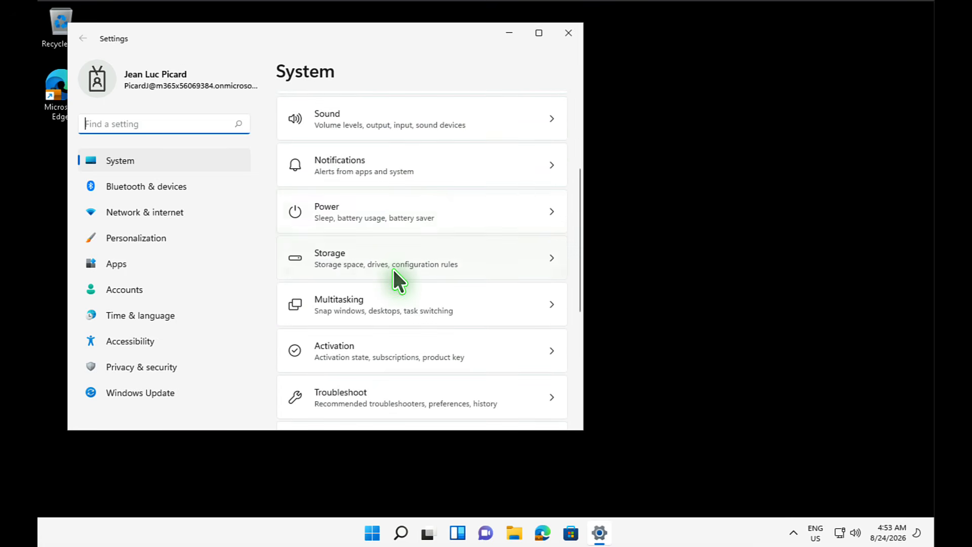
pyautogui.scroll(3, 393, 267)
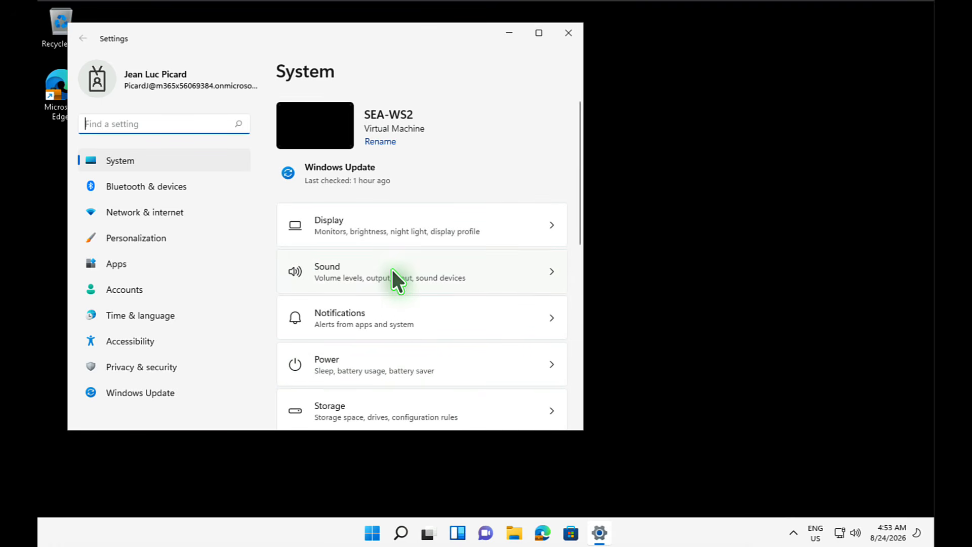
pyautogui.click(557, 41)
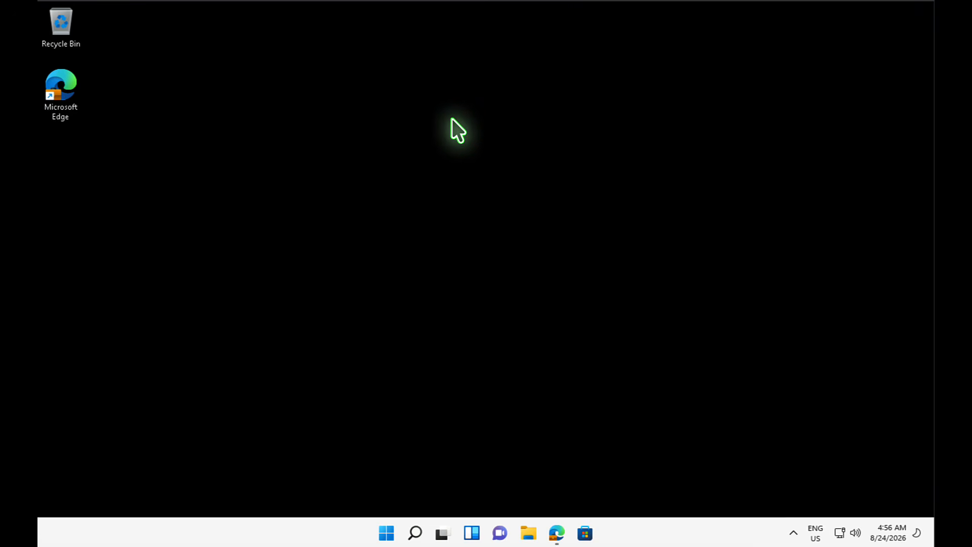
# - Check the Start menu's Recommended section for Zoom Workplace, then close the Start menu
pyautogui.click(390, 536)
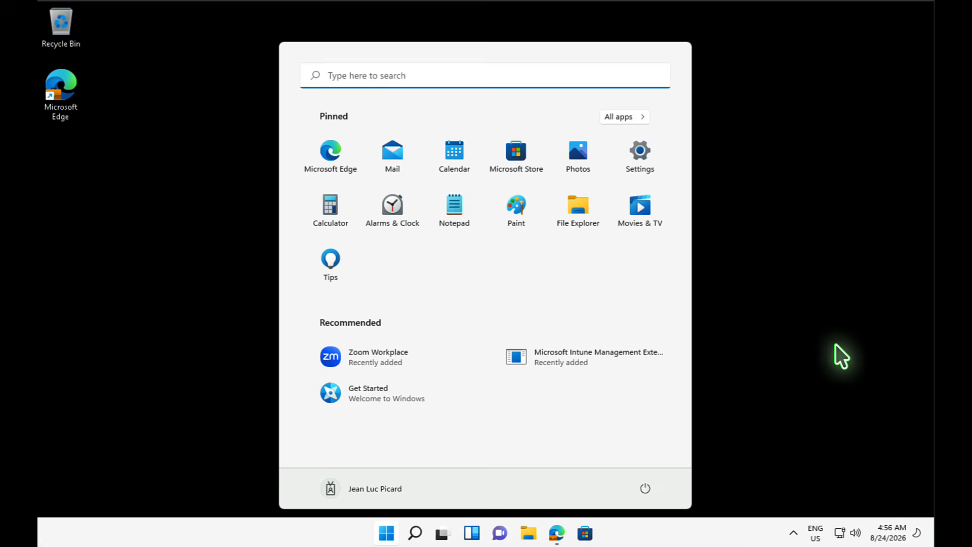
pyautogui.click(842, 356)
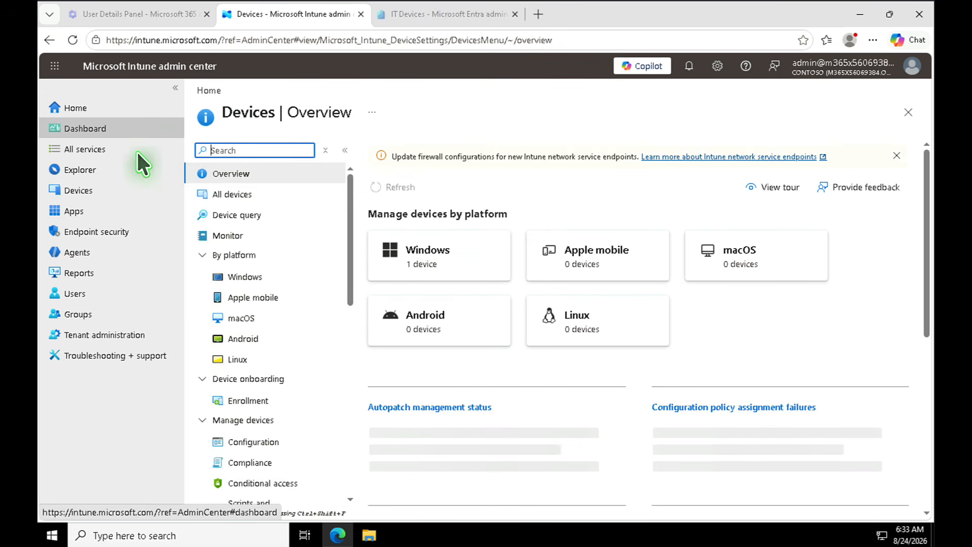
# - Verify Video Meetings for Zoom - Teams shows Assigned under Windows apps, then open the Windows devices list
pyautogui.click(86, 215)
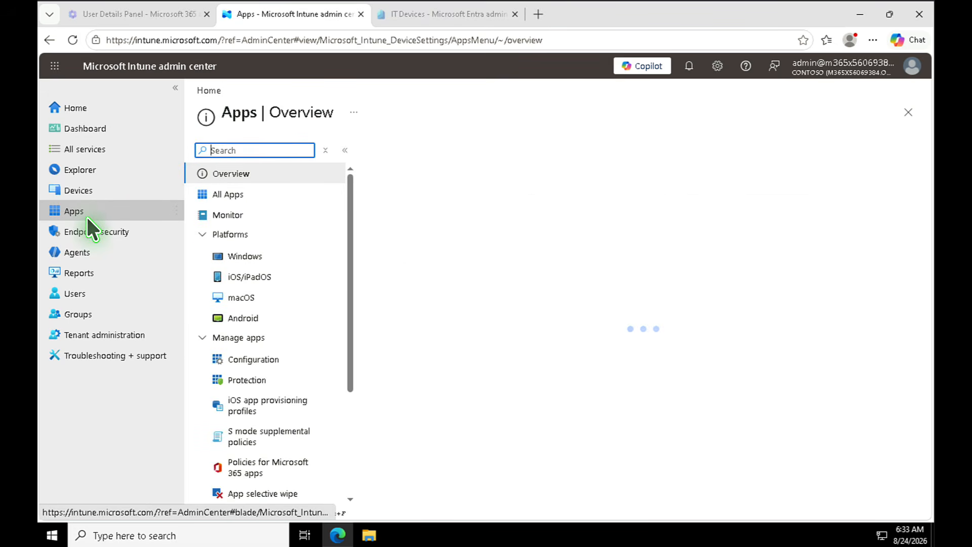
pyautogui.click(231, 256)
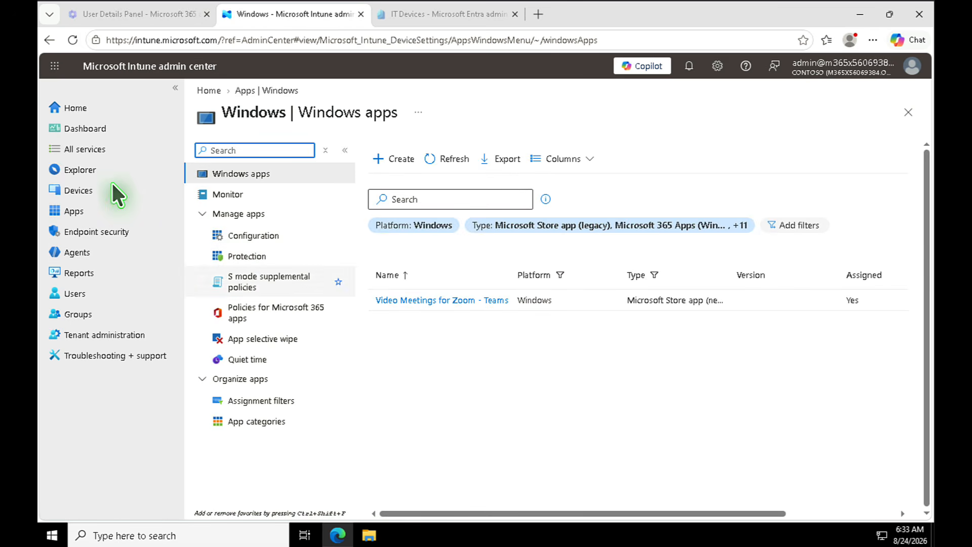
pyautogui.click(64, 102)
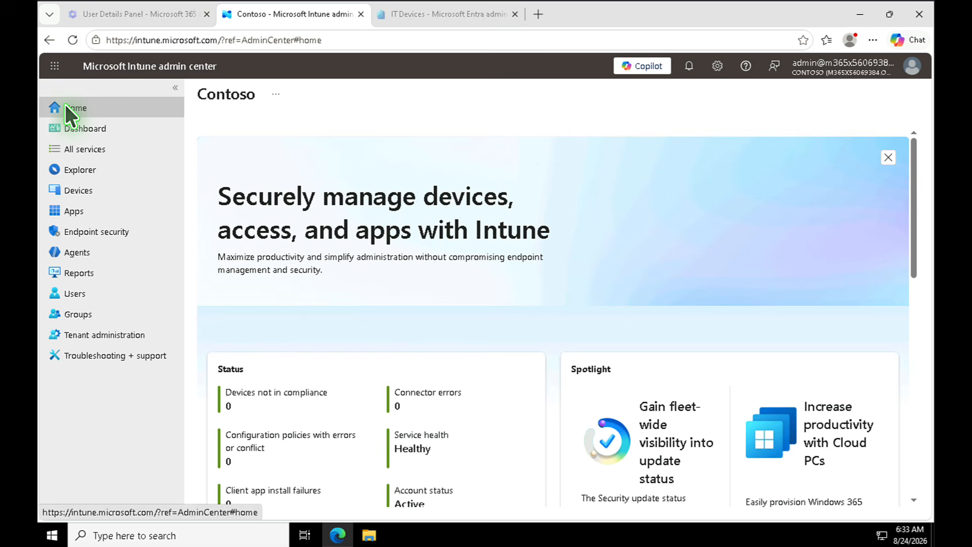
pyautogui.click(79, 192)
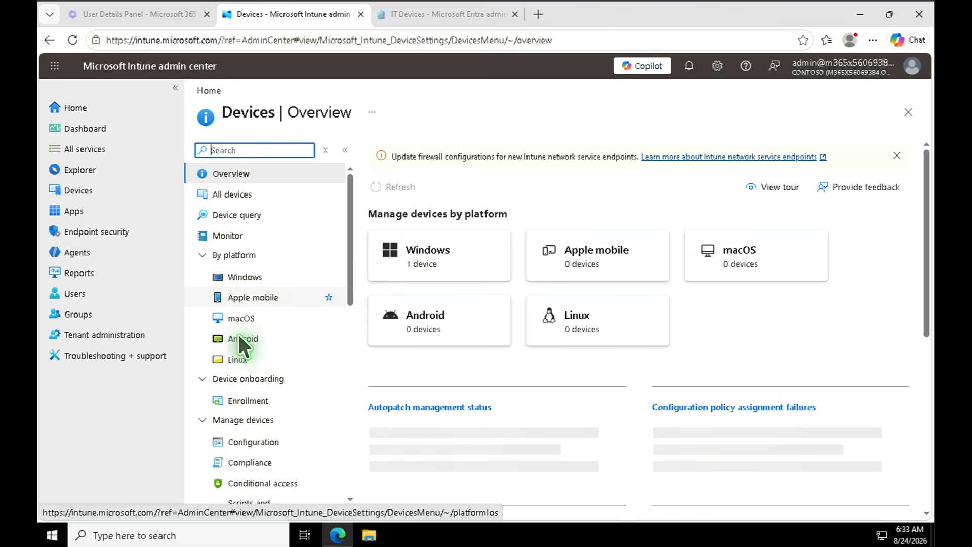
pyautogui.click(231, 279)
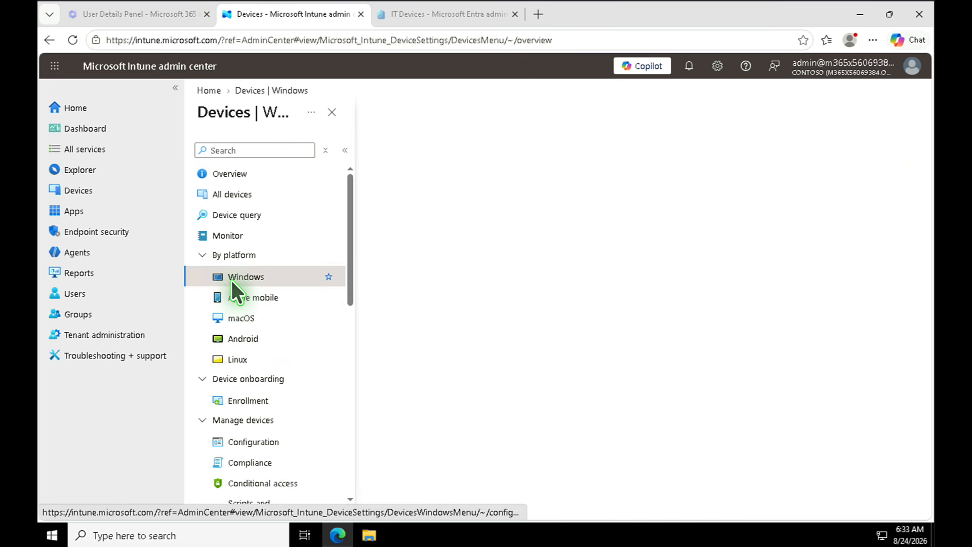